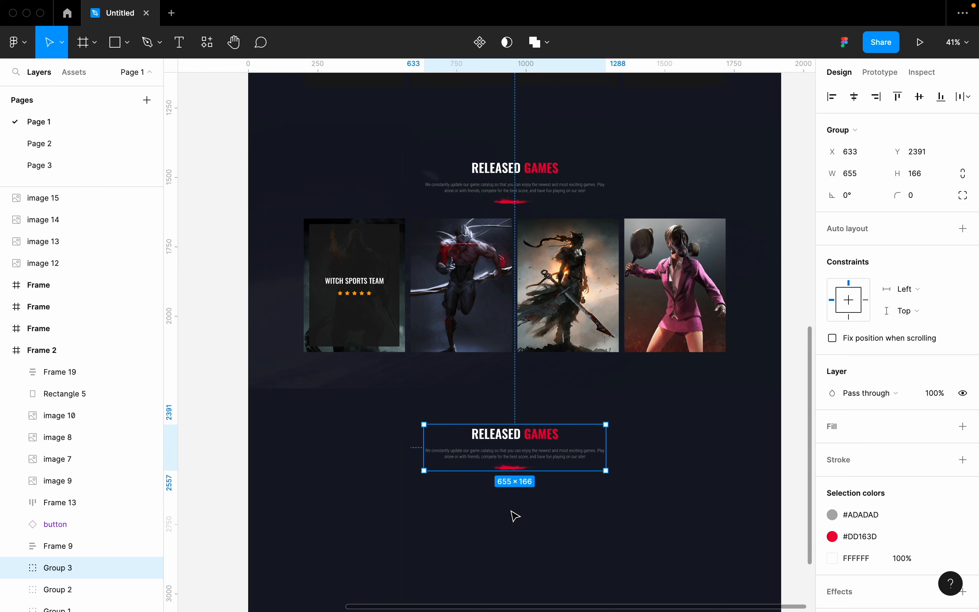
Replace the duplicated lower "Released Games" heading text with "top ranking team".
{"action": "key", "text": "t"}
{"action": "left_click", "coordinate": [511, 433]}
{"action": "key", "text": "ctrl+a"}
{"action": "type", "text": "top ranking t"}
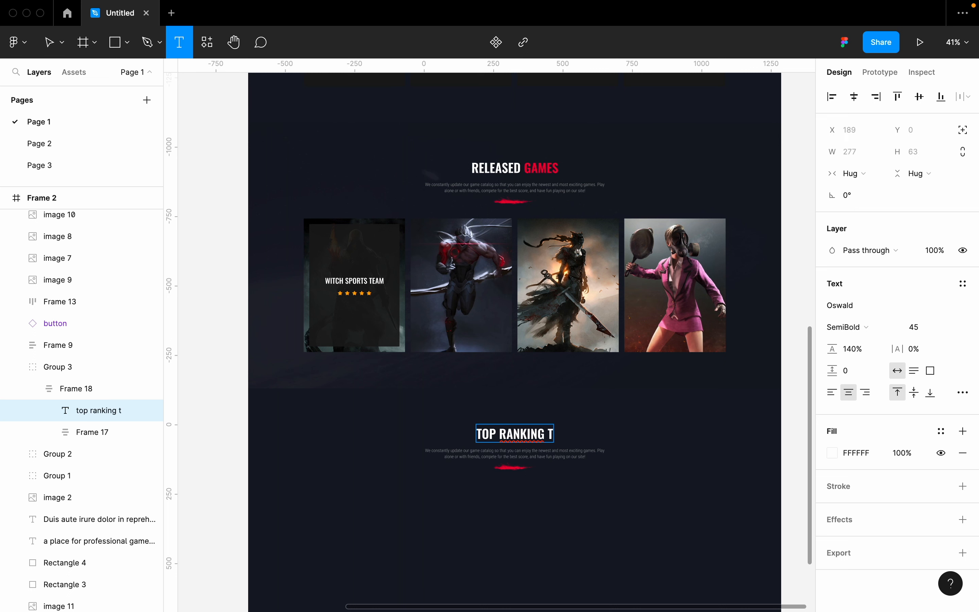
{"action": "type", "text": "eam"}
Colour the word "TEAM" in the lower heading with the red #DD163D colour style.
{"action": "key", "text": "shift+Left"}
{"action": "key", "text": "shift+Left"}
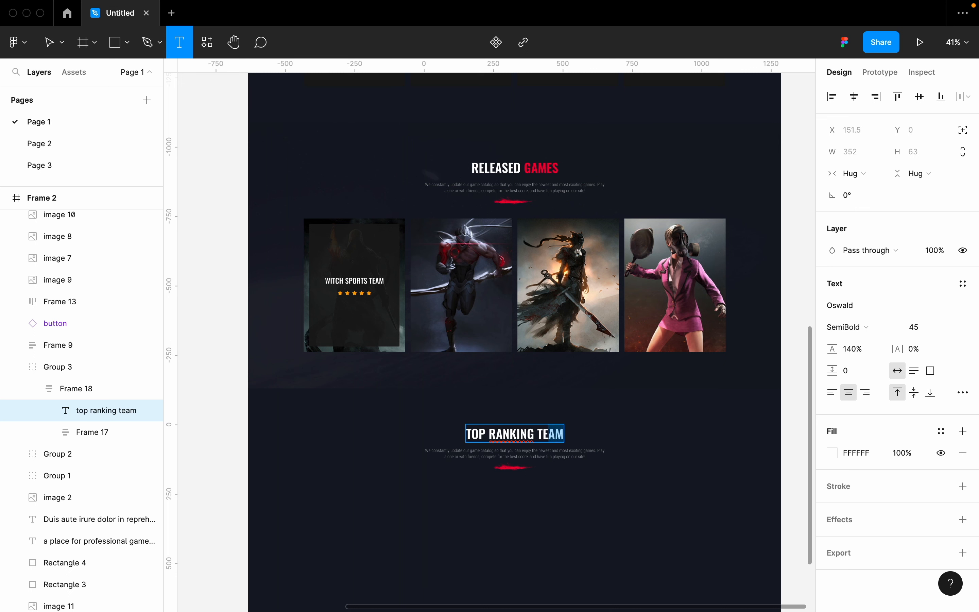
{"action": "left_click", "coordinate": [941, 432]}
{"action": "left_click", "coordinate": [842, 512]}
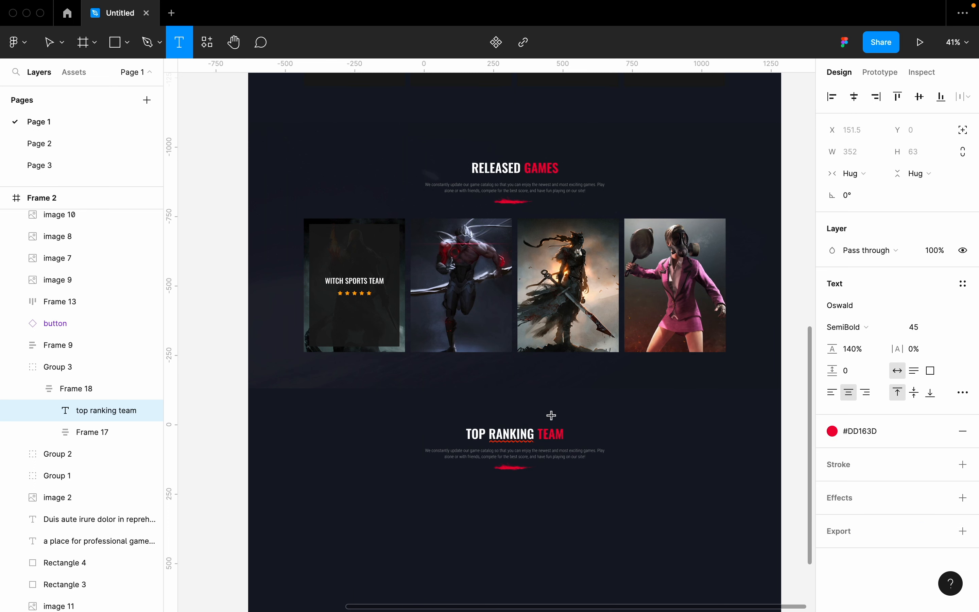
{"action": "key", "text": "Escape"}
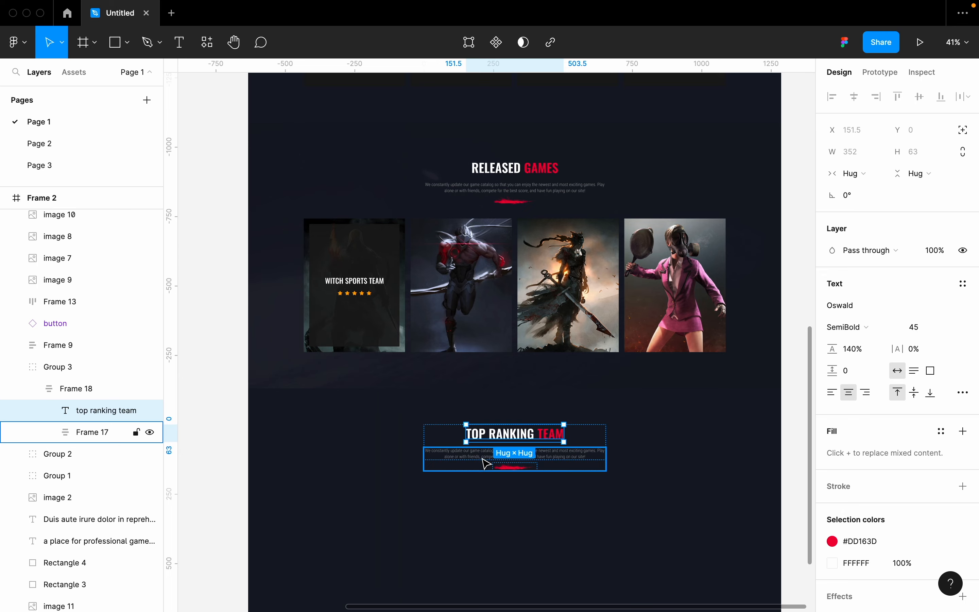
Replace the paragraph under the Top Ranking Team heading with the copy beginning "A top-ranking team is not only about round-the-clock hard work and diligence".
{"action": "scroll", "coordinate": [486, 463], "scroll_direction": "up", "scroll_amount": 5}
{"action": "left_click", "coordinate": [516, 461]}
{"action": "double_click", "coordinate": [512, 455]}
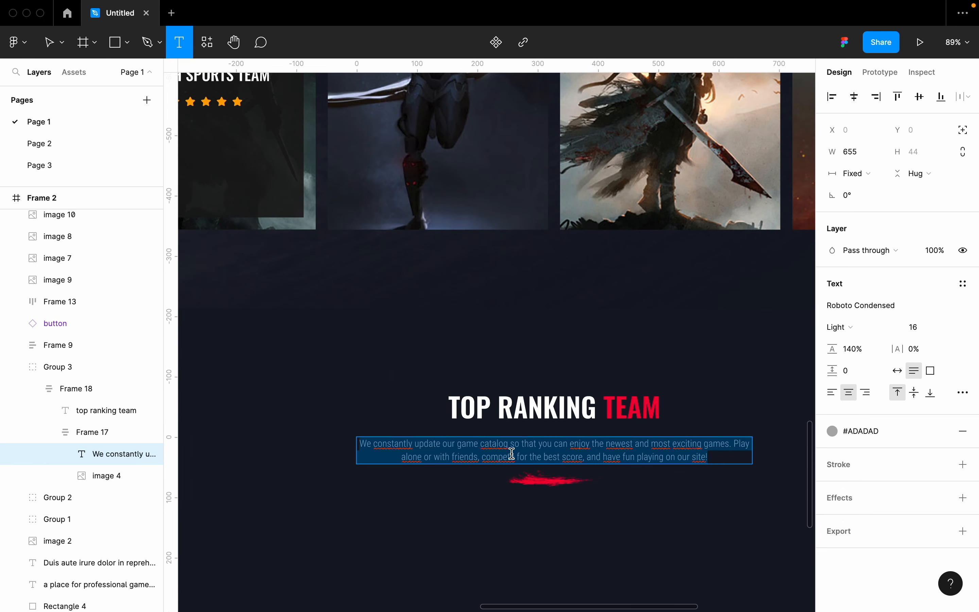
{"action": "type", "text": "A top-ranking team is not only about round-the-clock hard work and diligence, but also about a true passion for what they do. Their goal is not just to win, but to become the best in their field."}
{"action": "key", "text": "Escape"}
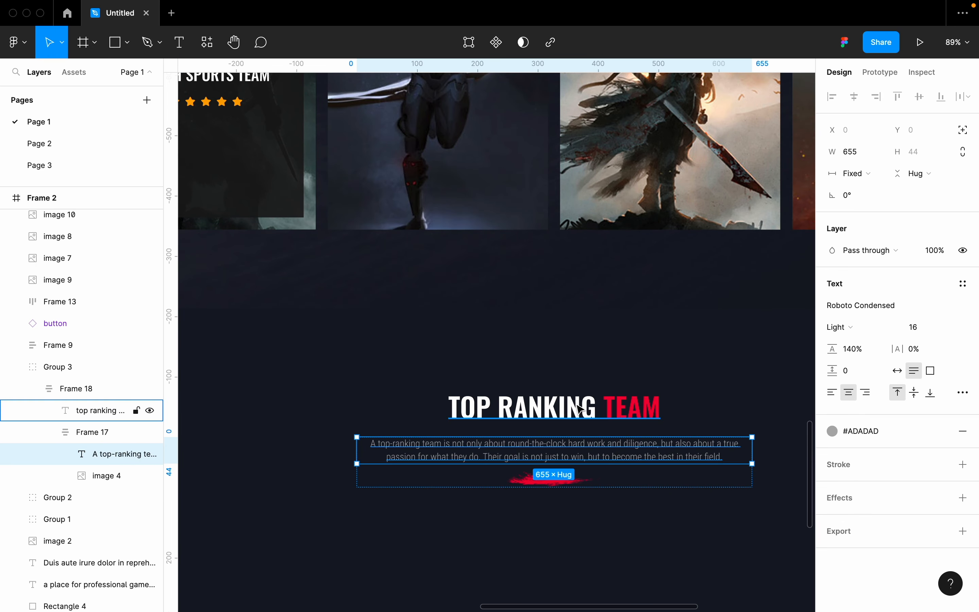
Show the layout grids and draw a 365 × 520 rectangle spanning the first three columns below the Top Ranking Team heading, at X 200, Y 2613.
{"action": "scroll", "coordinate": [581, 410], "scroll_direction": "down", "scroll_amount": 5}
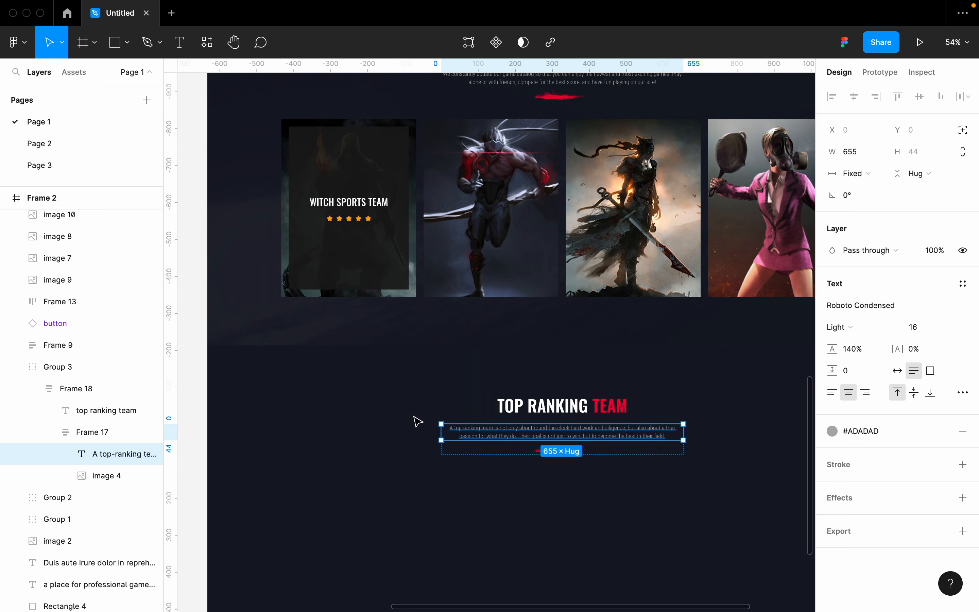
{"action": "left_click", "coordinate": [417, 421]}
{"action": "key", "text": "ctrl+g"}
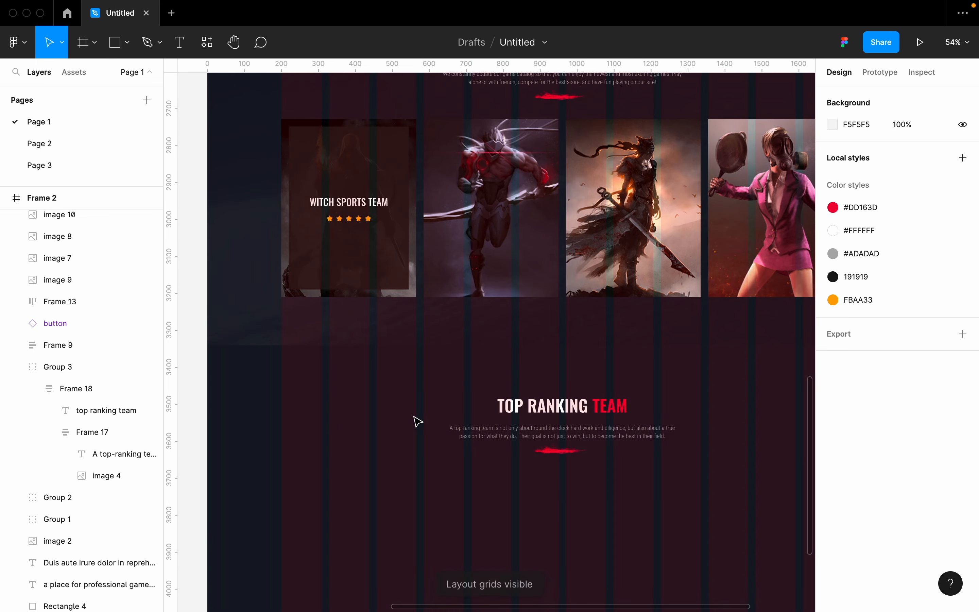
{"action": "scroll", "coordinate": [416, 420], "scroll_direction": "down", "scroll_amount": 3}
{"action": "key", "text": "r"}
{"action": "mouse_move", "coordinate": [277, 346]}
{"action": "left_mouse_down"}
{"action": "mouse_move", "coordinate": [293, 408]}
{"action": "mouse_move", "coordinate": [421, 517]}
{"action": "left_mouse_up"}
{"action": "left_click_drag", "start_coordinate": [392, 416], "coordinate": [407, 402]}
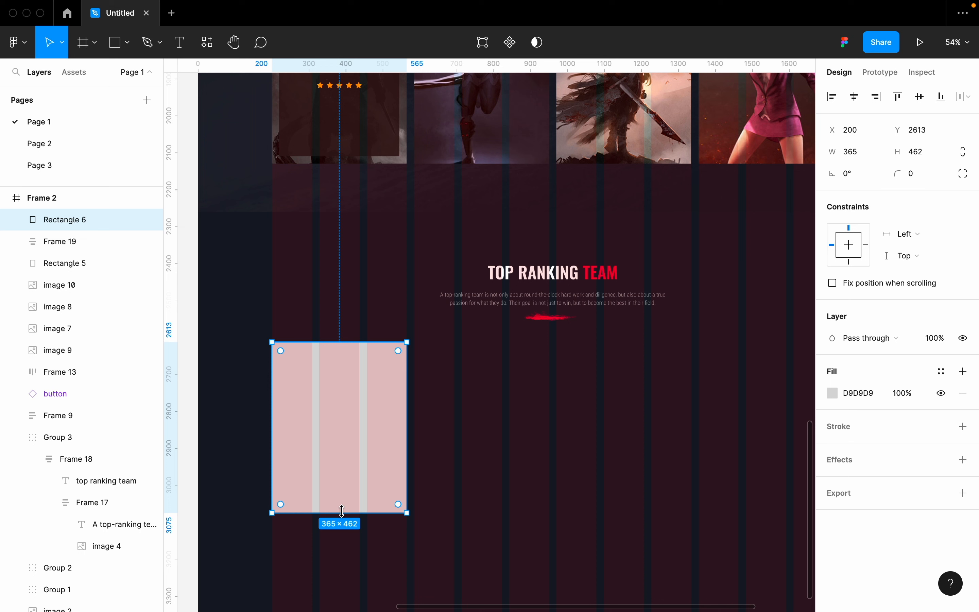
{"action": "left_click_drag", "start_coordinate": [342, 512], "coordinate": [342, 534]}
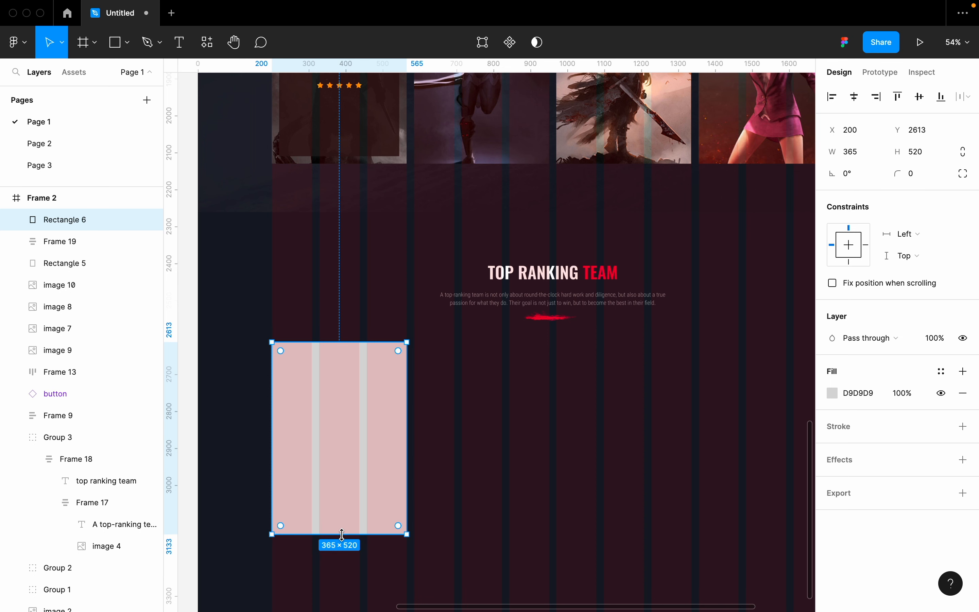
Move the Warrior logo and the YouTube, Vimeo and Twitch icons from outside the frame onto the lower part of the new rectangle.
{"action": "scroll", "coordinate": [400, 477], "scroll_direction": "down", "scroll_amount": 3}
{"action": "scroll", "coordinate": [400, 477], "scroll_direction": "left", "scroll_amount": 15}
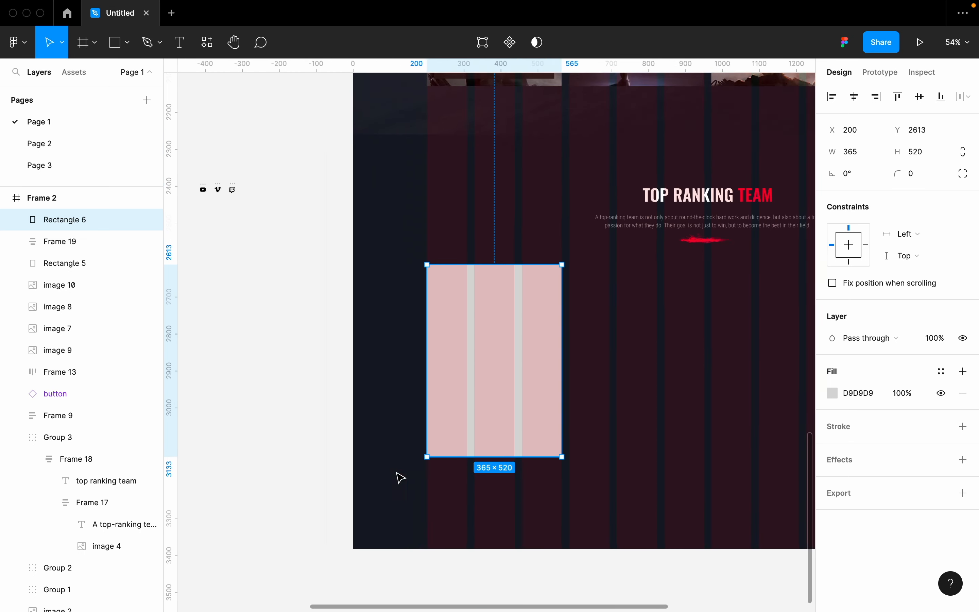
{"action": "scroll", "coordinate": [529, 345], "scroll_direction": "right", "scroll_amount": 4}
{"action": "scroll", "coordinate": [529, 345], "scroll_direction": "up", "scroll_amount": 3}
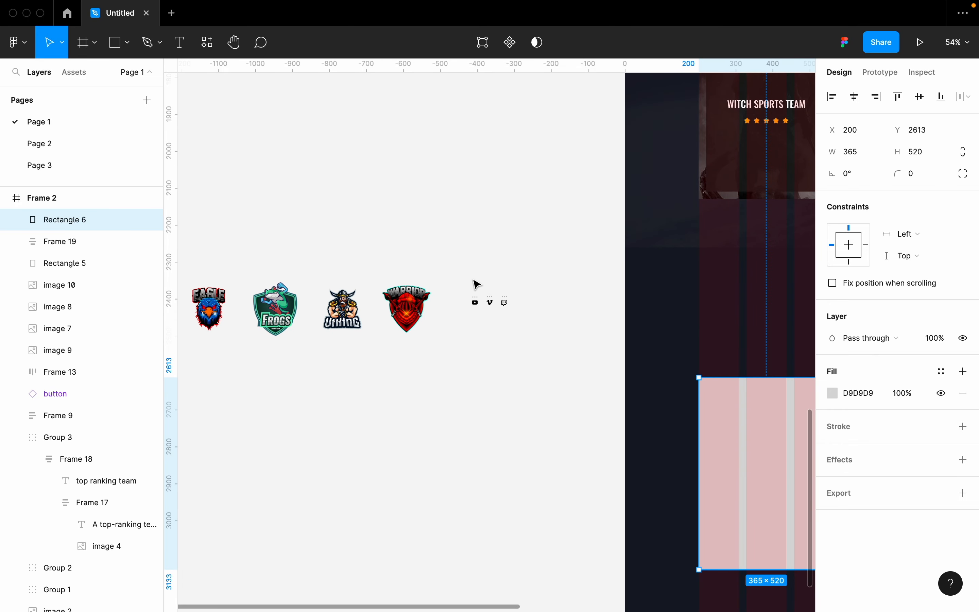
{"action": "left_click_drag", "start_coordinate": [378, 246], "coordinate": [506, 370]}
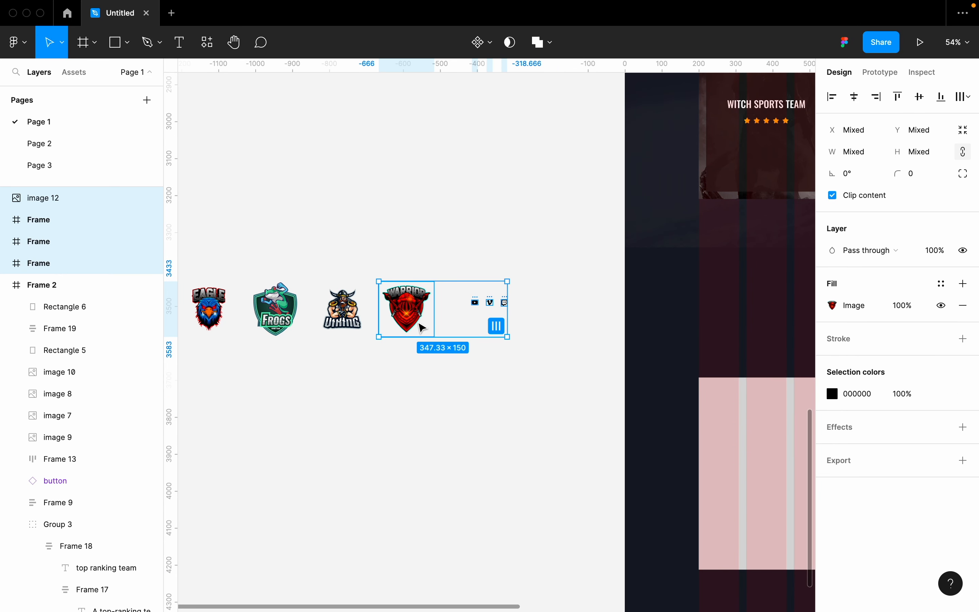
{"action": "left_click_drag", "start_coordinate": [410, 324], "coordinate": [733, 538]}
{"action": "scroll", "coordinate": [732, 539], "scroll_direction": "right", "scroll_amount": 5}
{"action": "scroll", "coordinate": [732, 539], "scroll_direction": "left", "scroll_amount": 2}
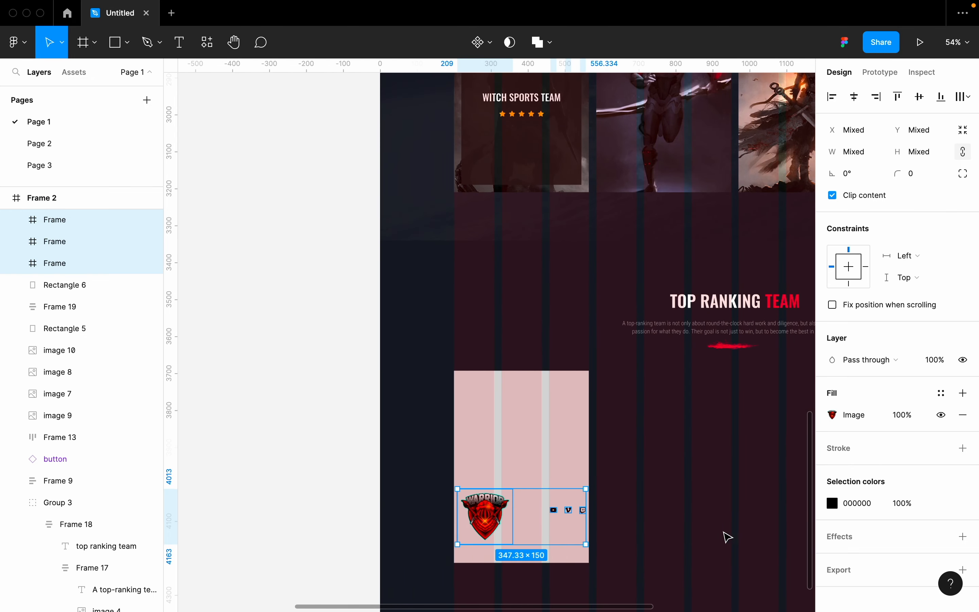
Centre the Warrior logo horizontally in the rectangle and place it 60 px below the rectangle's upper edge.
{"action": "scroll", "coordinate": [634, 518], "scroll_direction": "up", "scroll_amount": 3}
{"action": "scroll", "coordinate": [541, 473], "scroll_direction": "up", "scroll_amount": 2}
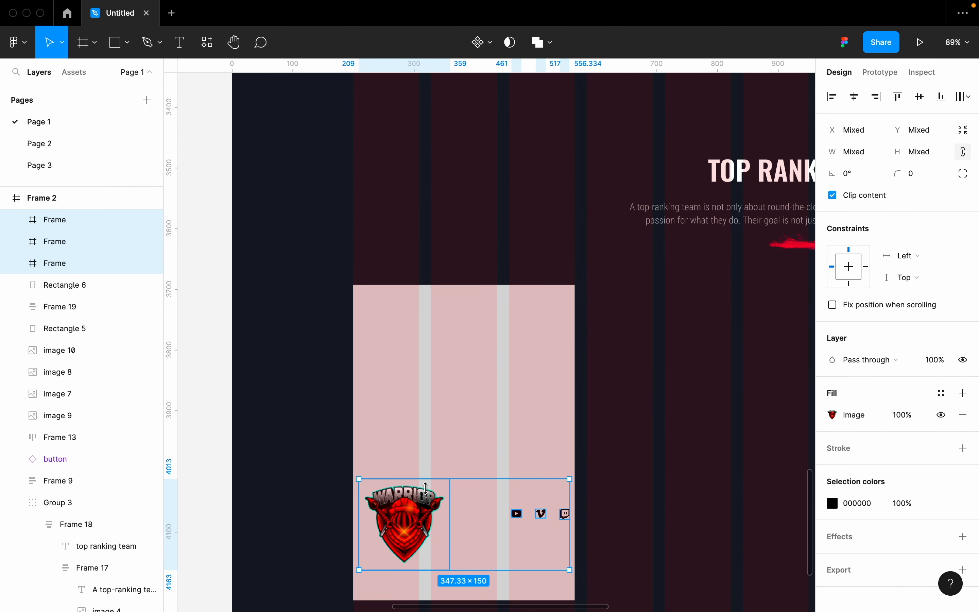
{"action": "left_click_drag", "start_coordinate": [421, 526], "coordinate": [477, 388]}
{"action": "left_click", "coordinate": [427, 541]}
{"action": "key", "text": "alt"}
{"action": "key", "text": "shift+Up"}
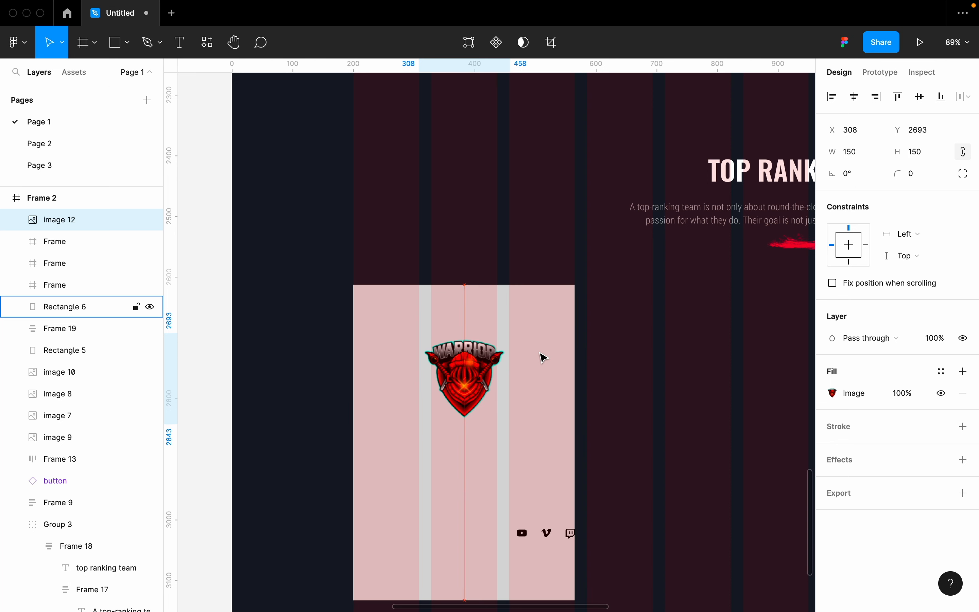
{"action": "key", "text": "shift+Up"}
{"action": "key", "text": "Up"}
{"action": "key", "text": "Up"}
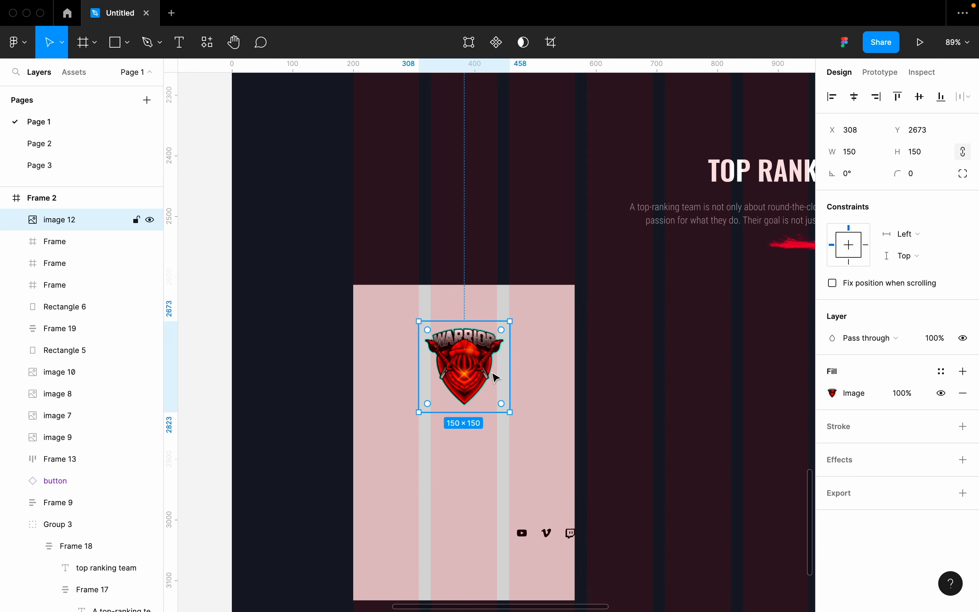
Move the YouTube, Vimeo and Twitch icons together so they sit centred beneath the Warrior logo.
{"action": "scroll", "coordinate": [496, 374], "scroll_direction": "down", "scroll_amount": 3}
{"action": "left_click", "coordinate": [521, 465]}
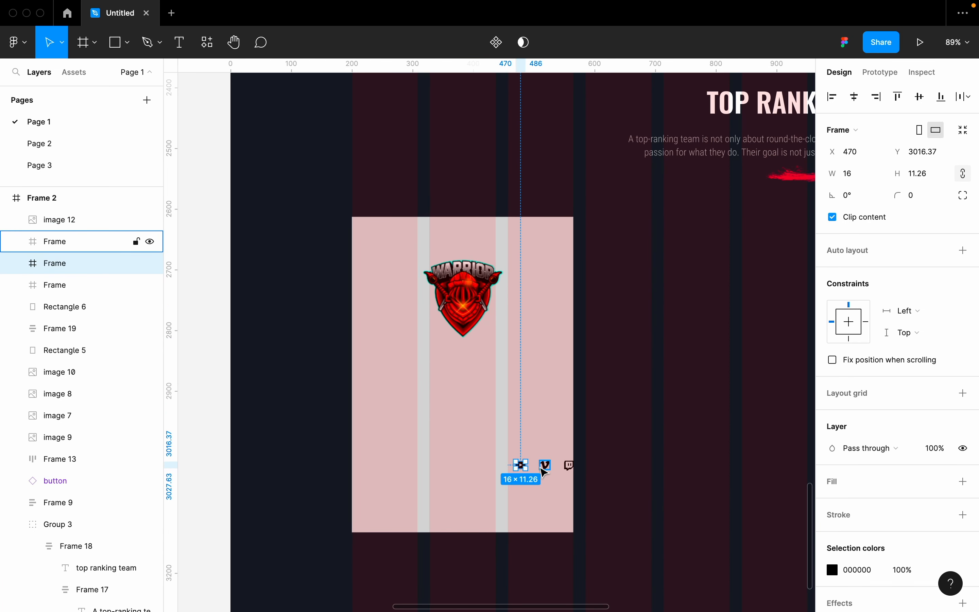
{"action": "left_click", "coordinate": [545, 466], "text": "shift"}
{"action": "left_click", "coordinate": [569, 466], "text": "shift"}
{"action": "left_click_drag", "start_coordinate": [569, 470], "coordinate": [468, 382]}
{"action": "key", "text": "shift+0"}
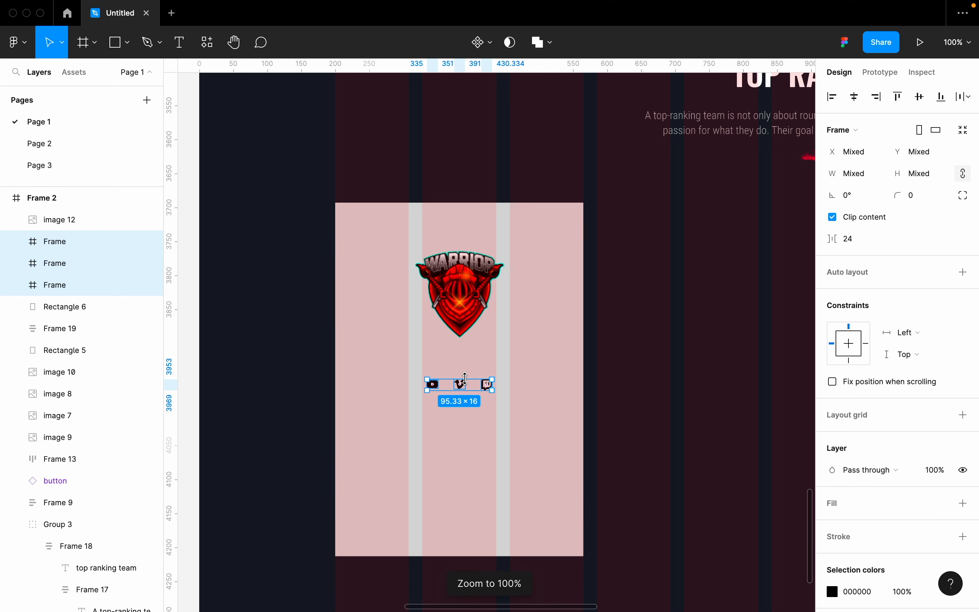
With the layout grids hidden, fill the card rectangle with the 191919 colour style and shorten it to a height of 342.
{"action": "key", "text": "ctrl+g"}
{"action": "left_click", "coordinate": [481, 533]}
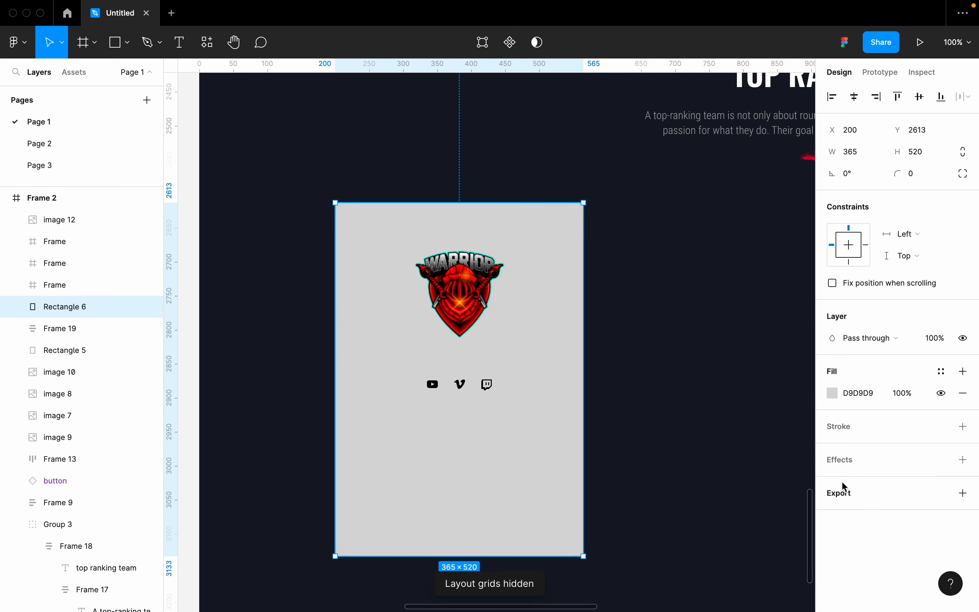
{"action": "left_click", "coordinate": [944, 375]}
{"action": "left_click", "coordinate": [909, 454]}
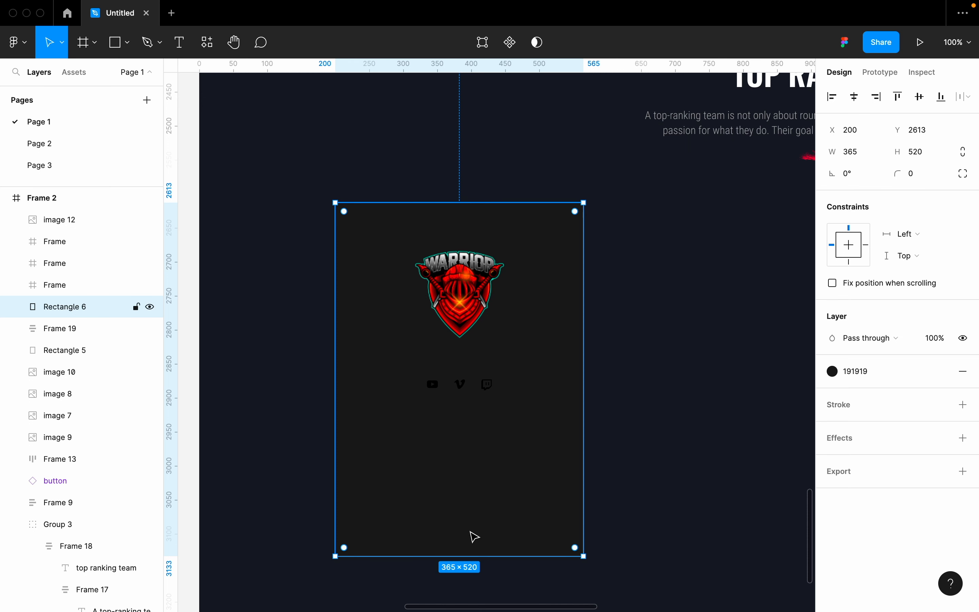
{"action": "left_click_drag", "start_coordinate": [462, 556], "coordinate": [466, 435]}
Change the colour of the YouTube, Vimeo and Twitch icons to white, FFFFFF.
{"action": "left_click", "coordinate": [436, 391]}
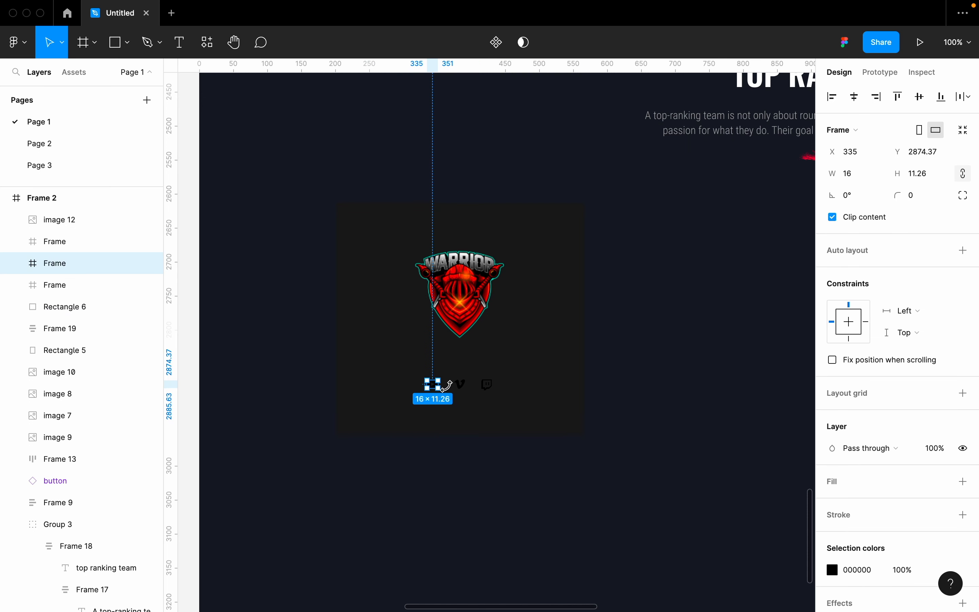
{"action": "scroll", "coordinate": [460, 389], "scroll_direction": "up", "scroll_amount": 5}
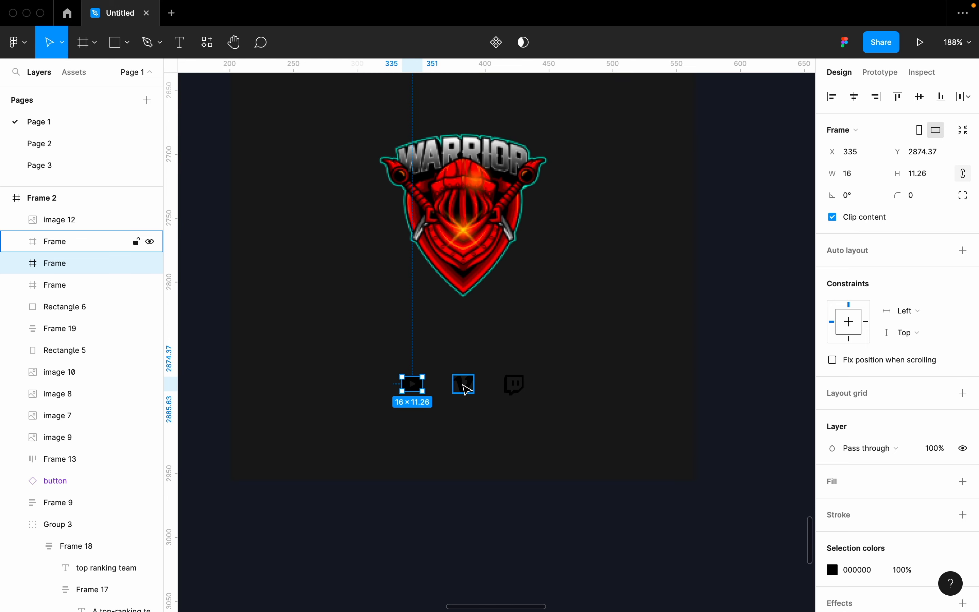
{"action": "left_click", "coordinate": [463, 387], "text": "shift"}
{"action": "left_click", "coordinate": [511, 385], "text": "shift"}
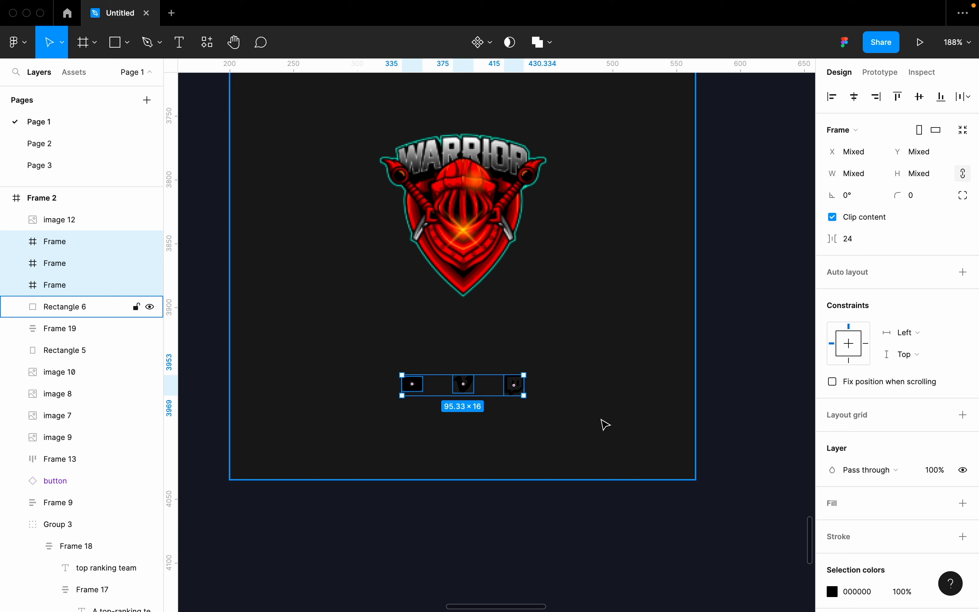
{"action": "left_click", "coordinate": [833, 591]}
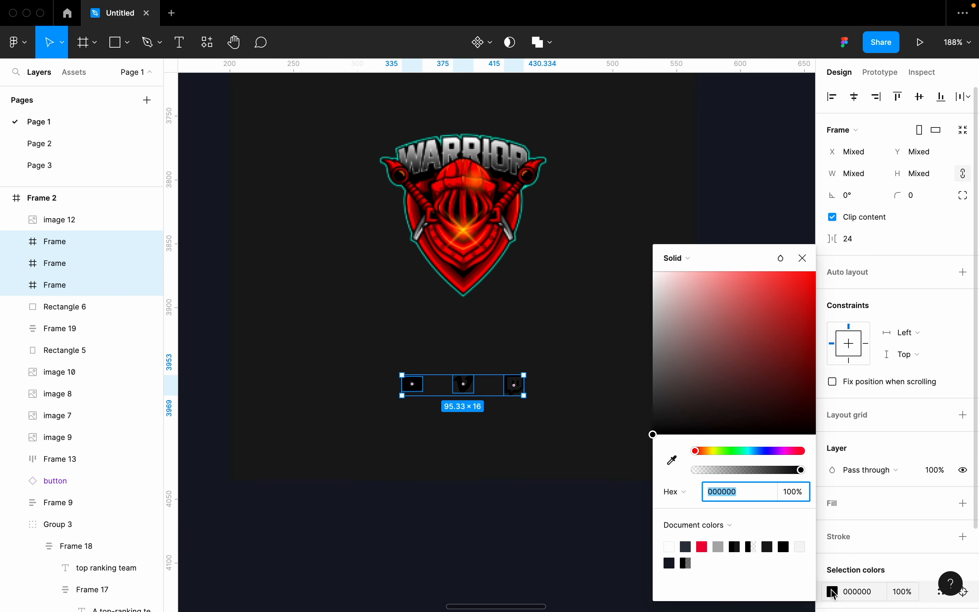
{"action": "left_click_drag", "start_coordinate": [680, 278], "coordinate": [599, 240]}
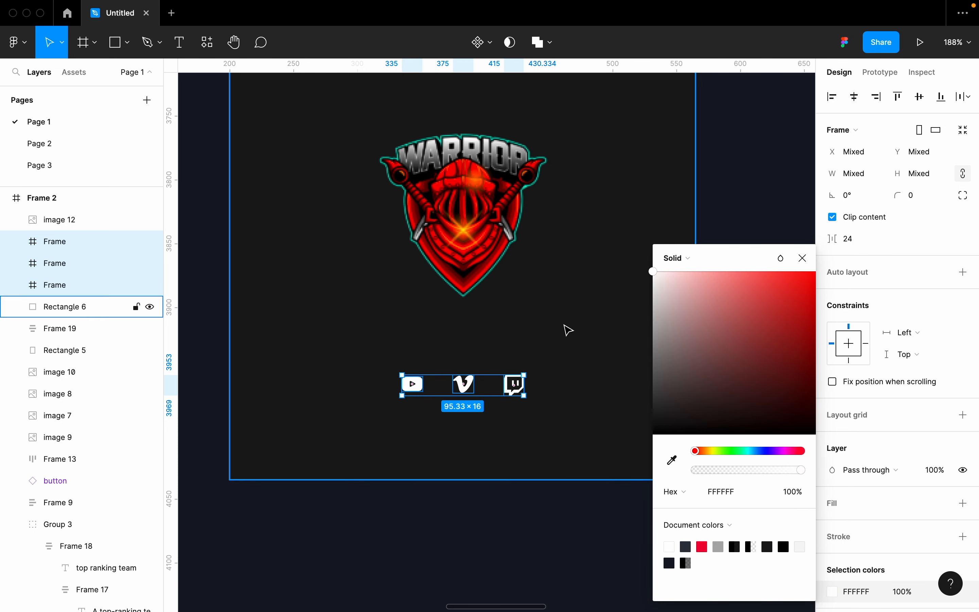
{"action": "left_click", "coordinate": [568, 330]}
Set the width of the YouTube, Vimeo and Twitch icons to 18 with proportions locked.
{"action": "key", "text": "shift+0"}
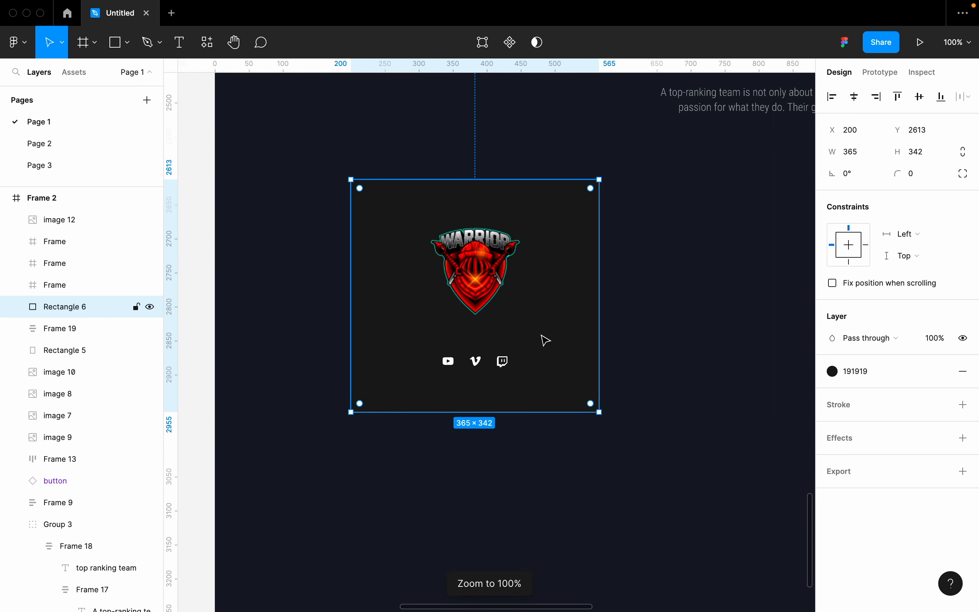
{"action": "scroll", "coordinate": [494, 334], "scroll_direction": "up", "scroll_amount": 1}
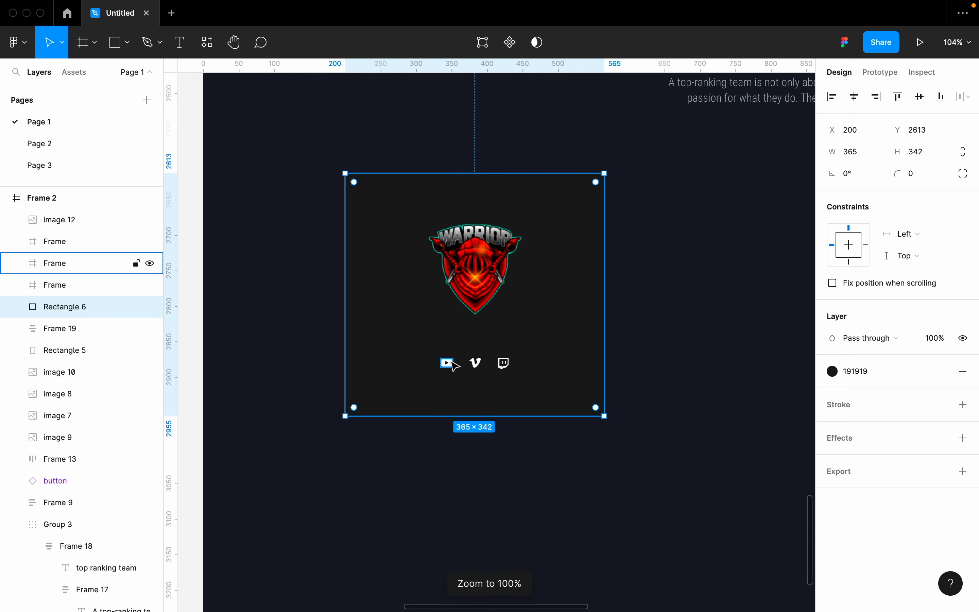
{"action": "scroll", "coordinate": [454, 364], "scroll_direction": "up", "scroll_amount": 5}
{"action": "left_click", "coordinate": [445, 365]}
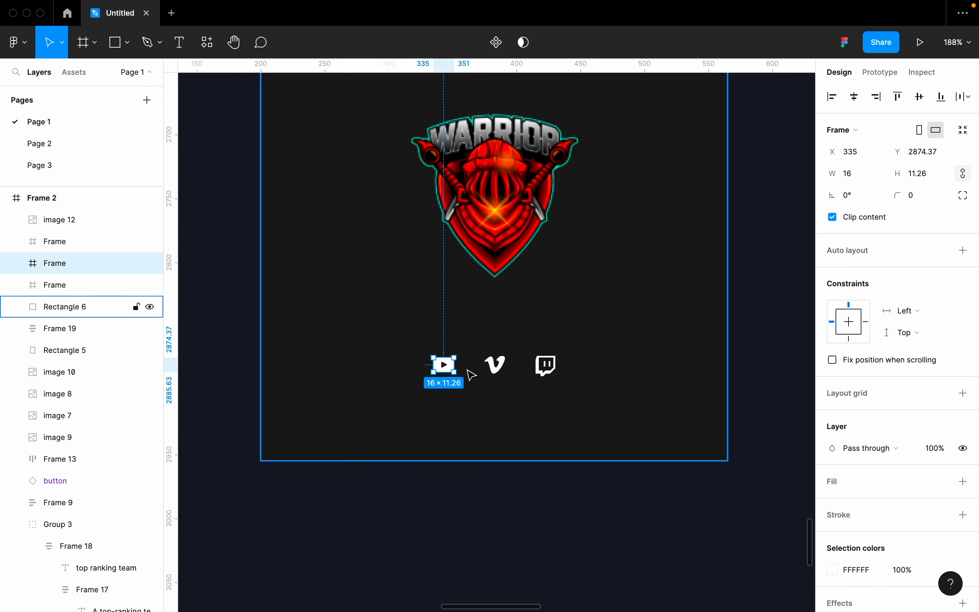
{"action": "left_click", "coordinate": [497, 369], "text": "shift"}
{"action": "left_click", "coordinate": [545, 366], "text": "shift"}
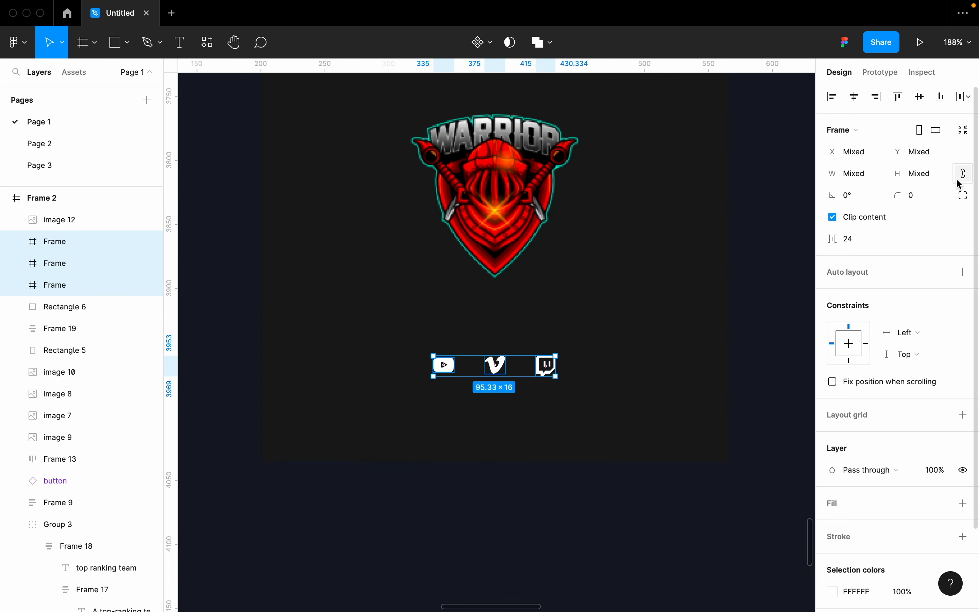
{"action": "left_click", "coordinate": [864, 173]}
{"action": "type", "text": "18"}
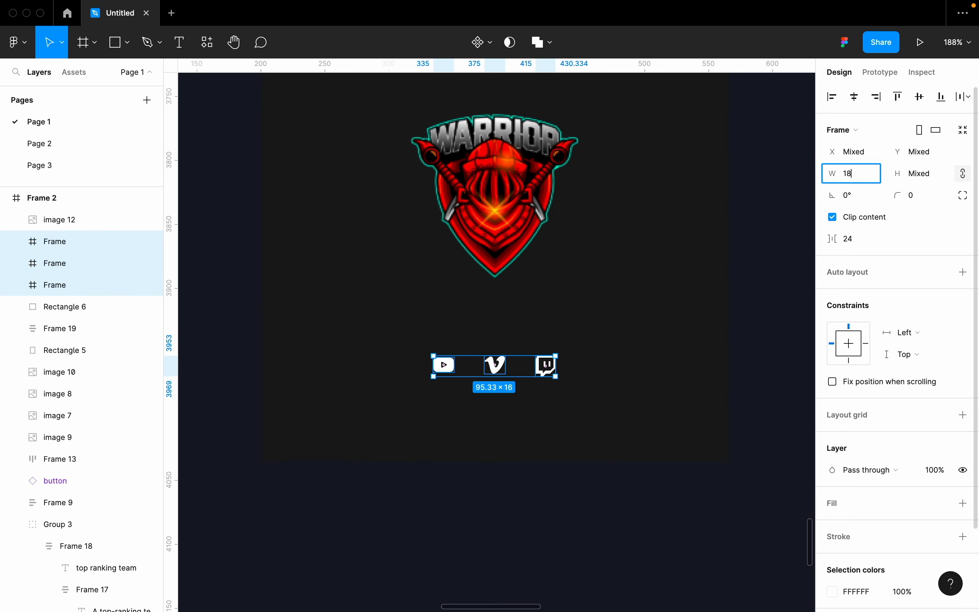
{"action": "key", "text": "Return"}
Increase the width of the three selected social icons to 20.
{"action": "left_click", "coordinate": [864, 175]}
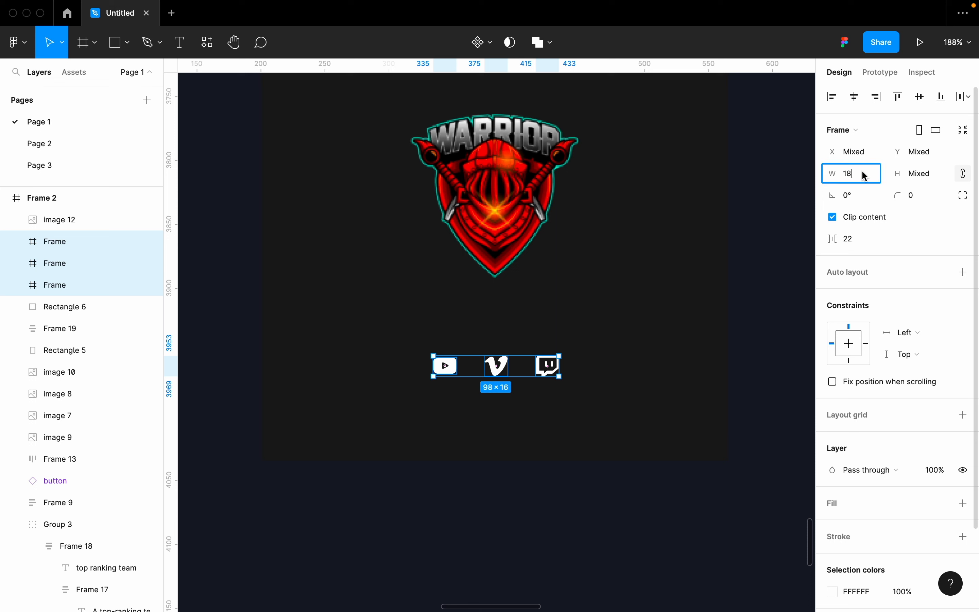
{"action": "key", "text": "shift+Up"}
{"action": "key", "text": "shift+Down"}
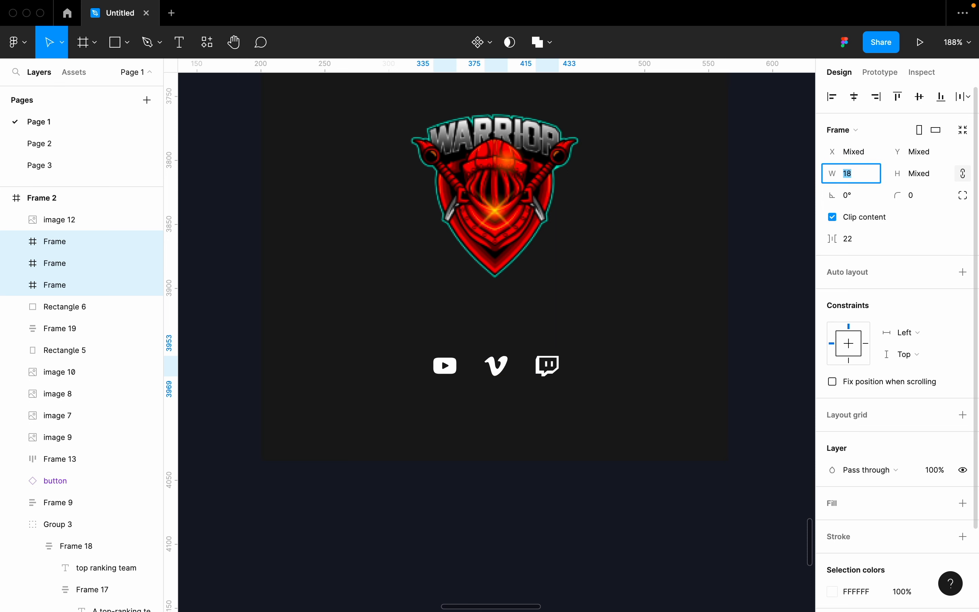
{"action": "key", "text": "Up"}
{"action": "key", "text": "Up"}
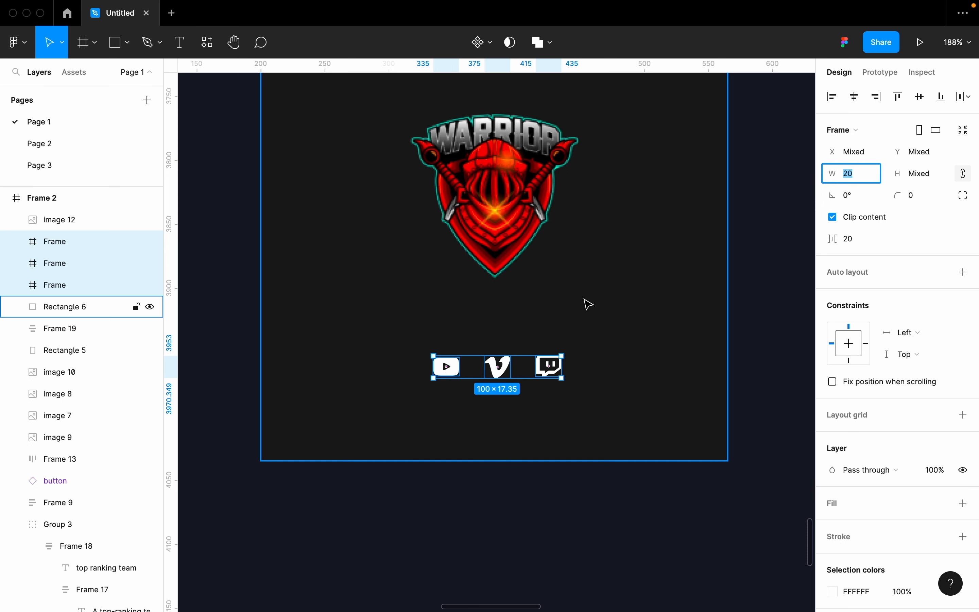
{"action": "type", "text": "A"}
{"action": "key", "text": "Escape"}
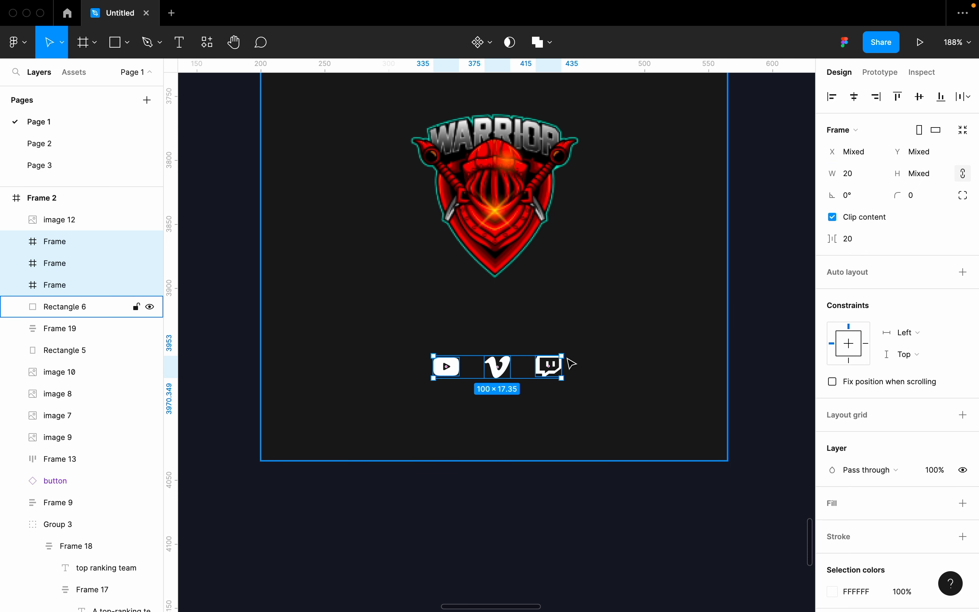
Put the three selected social icons into a horizontal auto layout with centred alignment and a gap of 30.
{"action": "key", "text": "shift+a"}
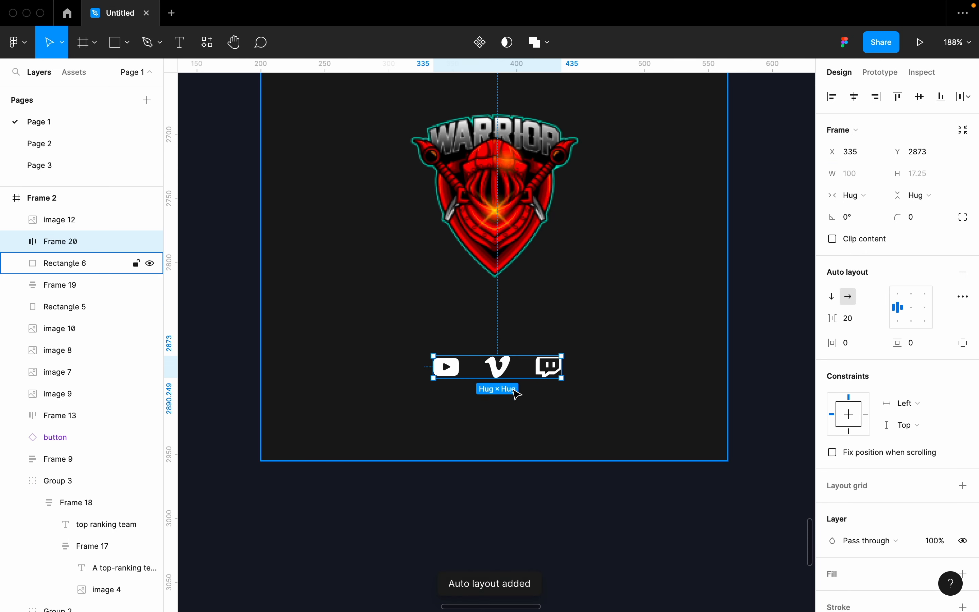
{"action": "left_click", "coordinate": [912, 307]}
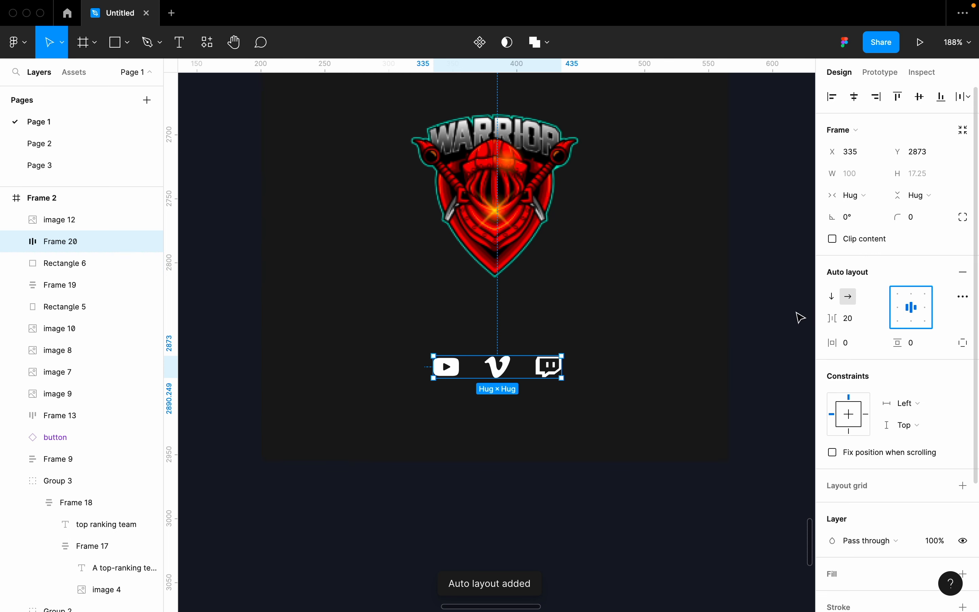
{"action": "left_click", "coordinate": [867, 321]}
{"action": "type", "text": "30"}
{"action": "key", "text": "Return"}
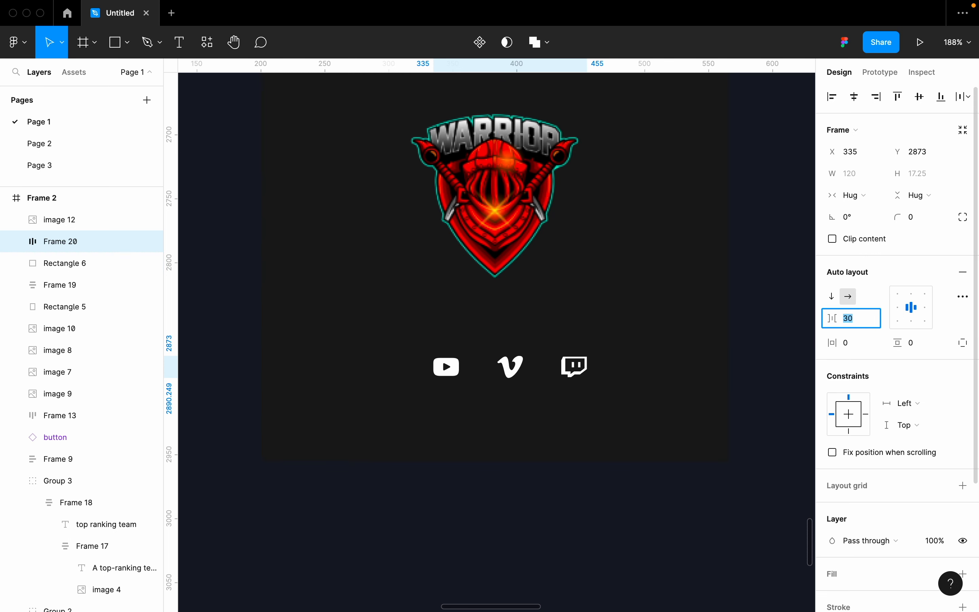
Centre the social icon row horizontally on the card rectangle, and move both up together by about 28.
{"action": "left_click", "coordinate": [688, 274], "text": "shift"}
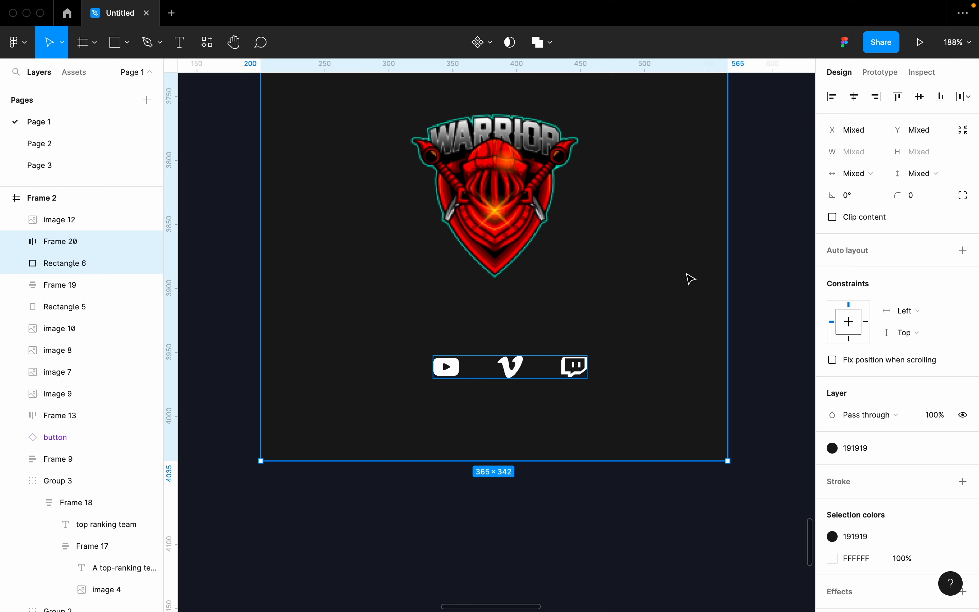
{"action": "key", "text": "alt+h"}
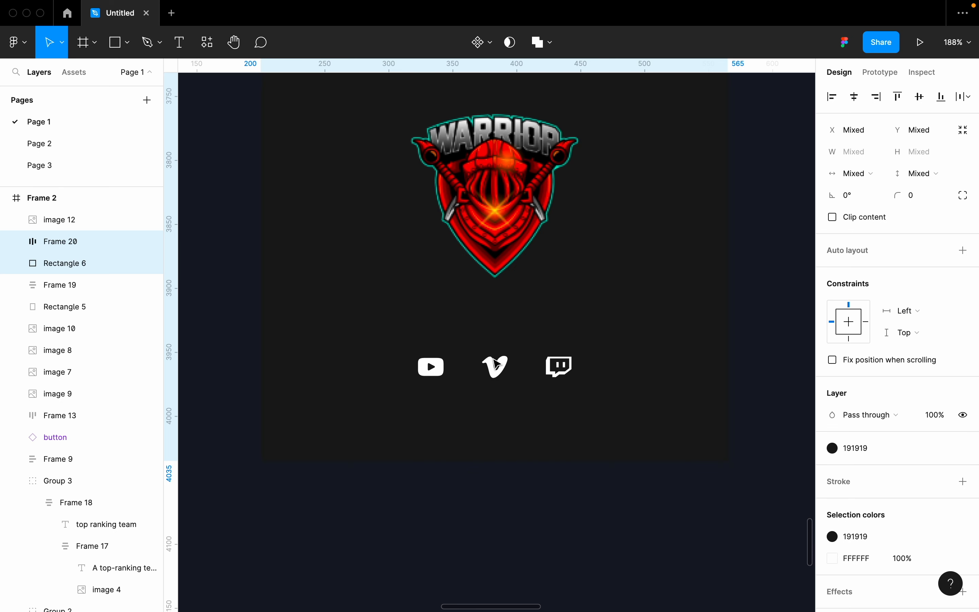
{"action": "left_click_drag", "start_coordinate": [493, 358], "coordinate": [494, 322]}
{"action": "key", "text": "alt"}
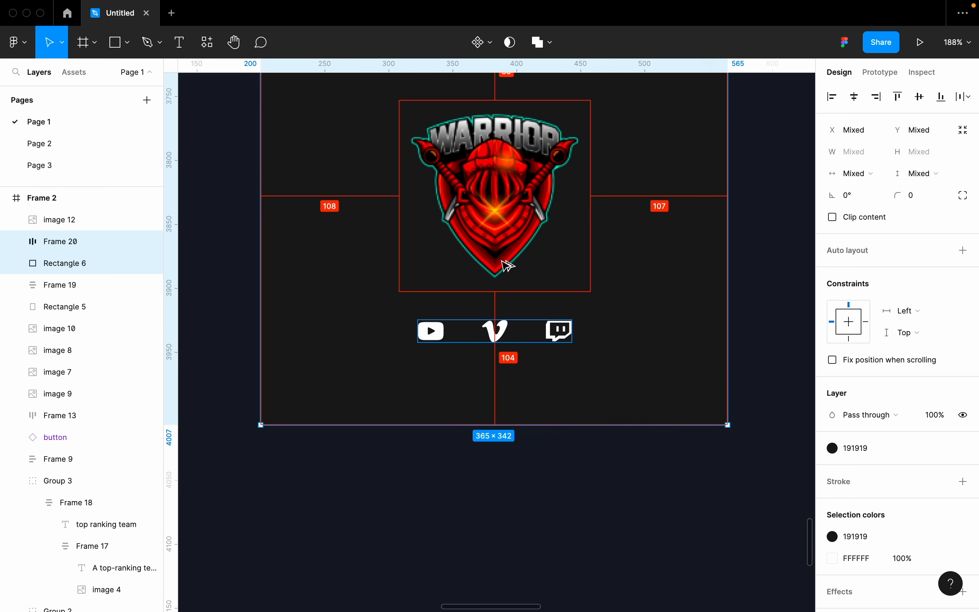
Nudge the social icon row up to Y 2843 and the card rectangle up to Y 2579.
{"action": "left_click", "coordinate": [503, 266]}
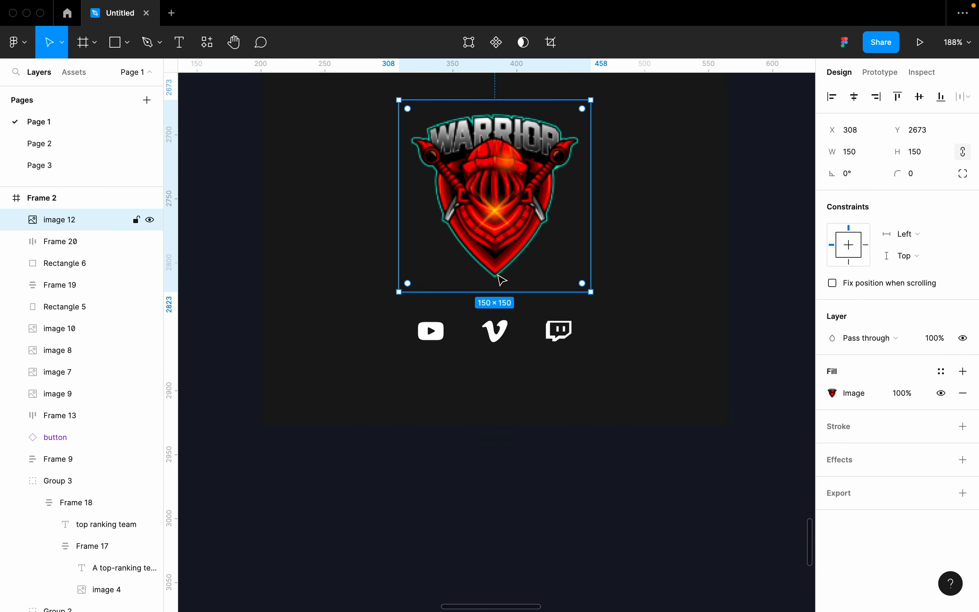
{"action": "left_click", "coordinate": [502, 327]}
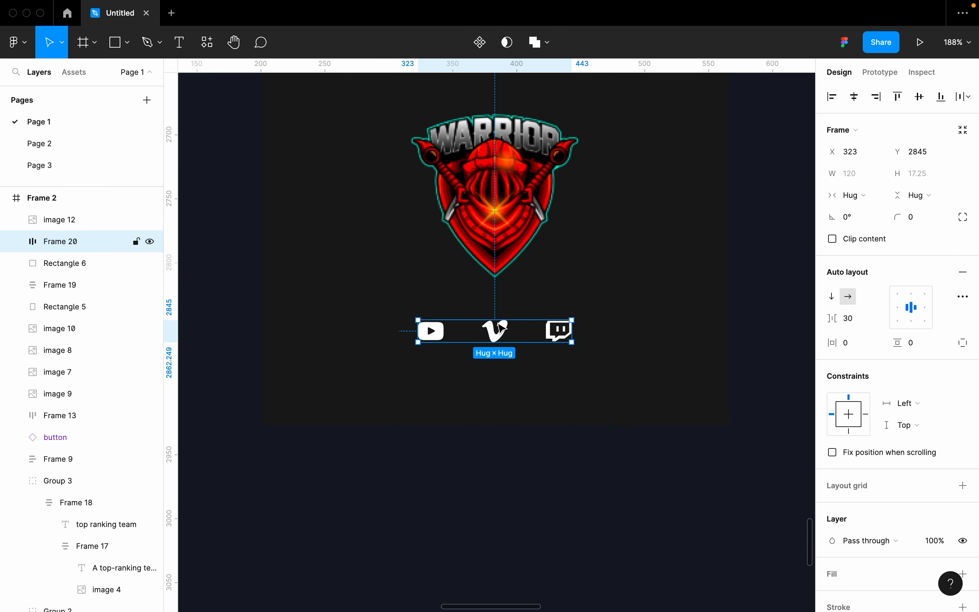
{"action": "left_click", "coordinate": [485, 419]}
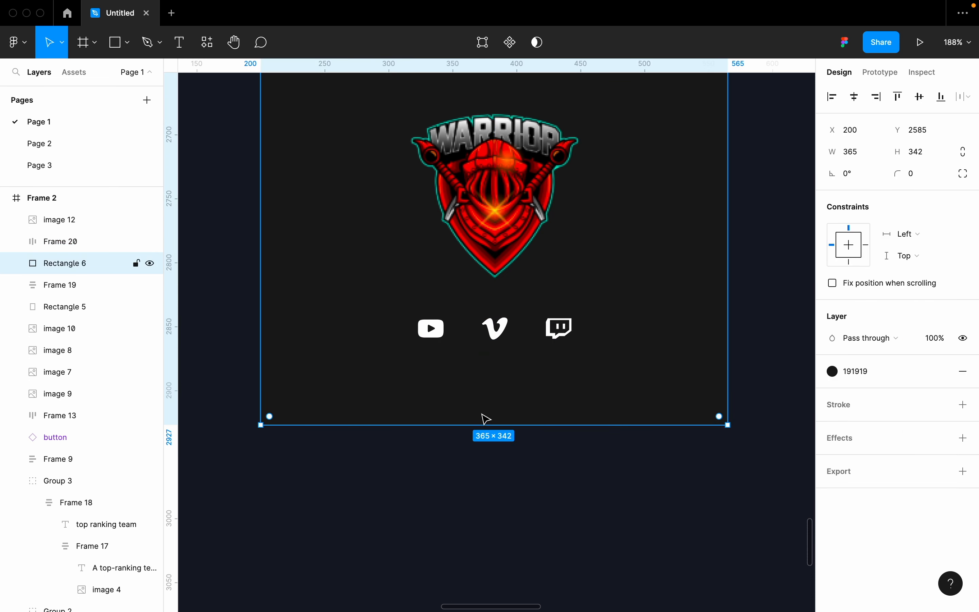
{"action": "key", "text": "Up"}
{"action": "key", "text": "Up"}
{"action": "key", "text": "Up"}
{"action": "key", "text": "Up"}
{"action": "key", "text": "Up"}
{"action": "key", "text": "Up"}
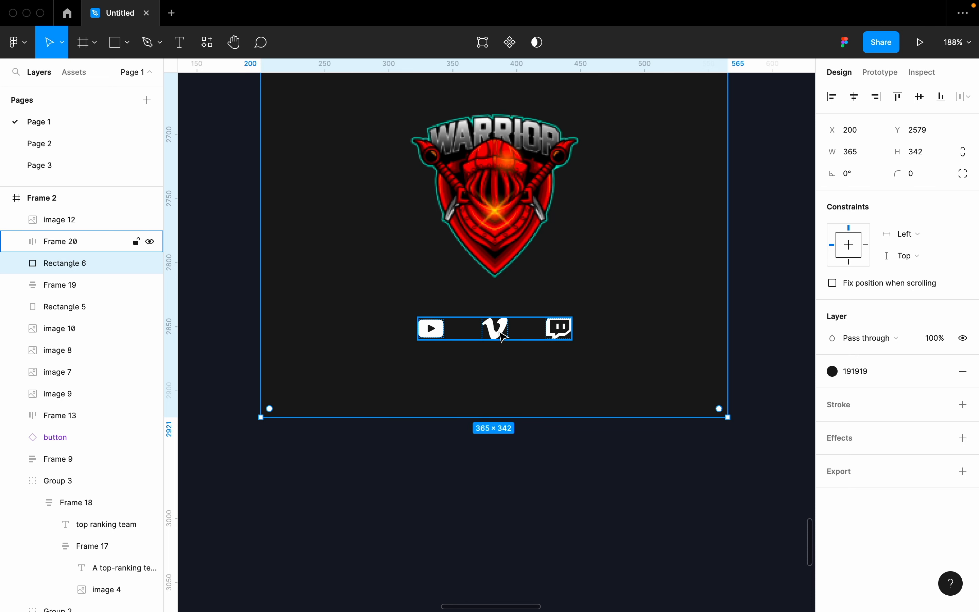
Add a 1-wide inside stroke to the card rectangle, basing its colour on the page background and lightening it to 212840.
{"action": "key", "text": "shift+0"}
{"action": "left_click", "coordinate": [301, 376]}
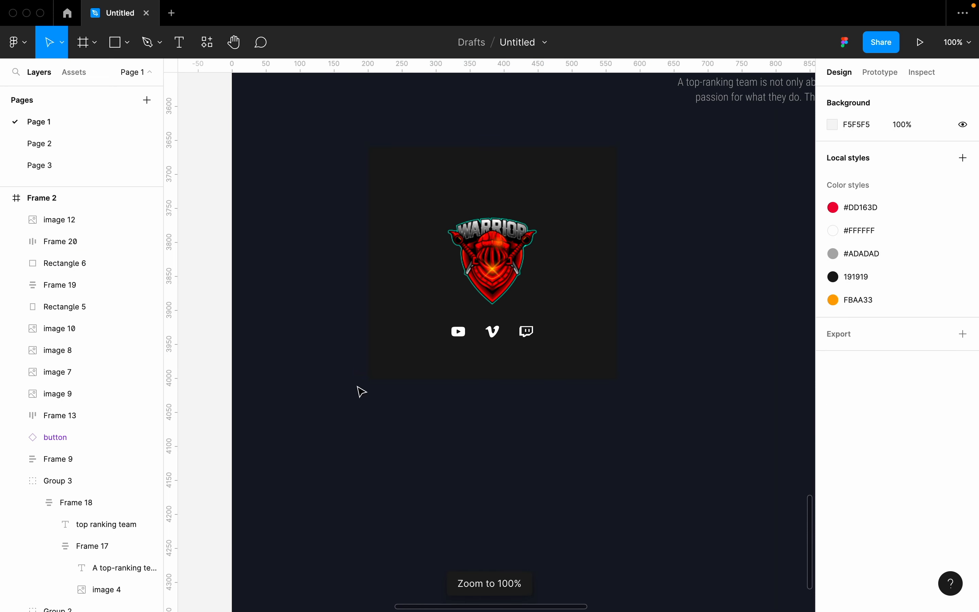
{"action": "scroll", "coordinate": [459, 381], "scroll_direction": "down", "scroll_amount": 2}
{"action": "scroll", "coordinate": [461, 403], "scroll_direction": "up", "scroll_amount": 3}
{"action": "scroll", "coordinate": [461, 403], "scroll_direction": "right", "scroll_amount": 3}
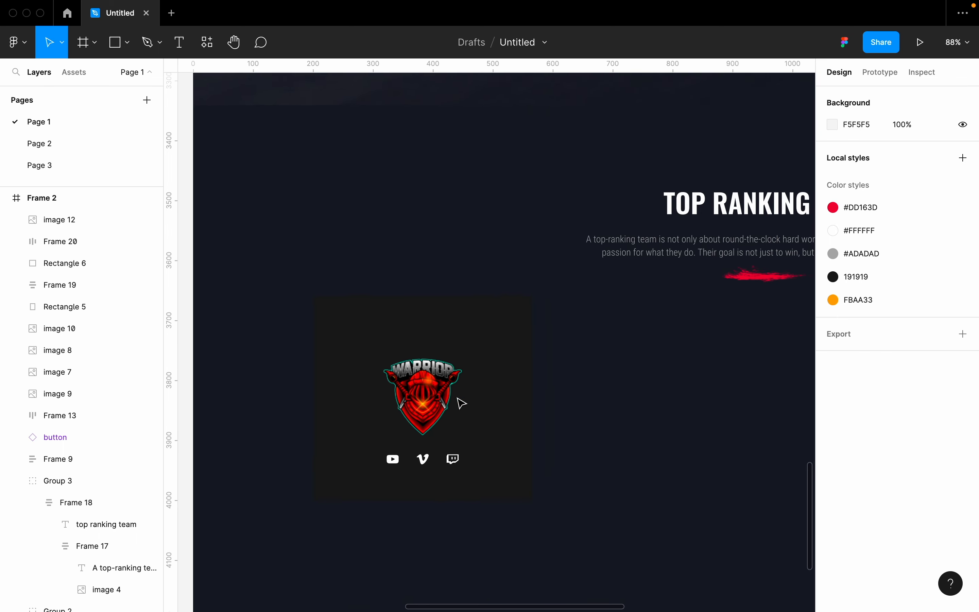
{"action": "left_click", "coordinate": [495, 292]}
{"action": "scroll", "coordinate": [495, 292], "scroll_direction": "up", "scroll_amount": 3}
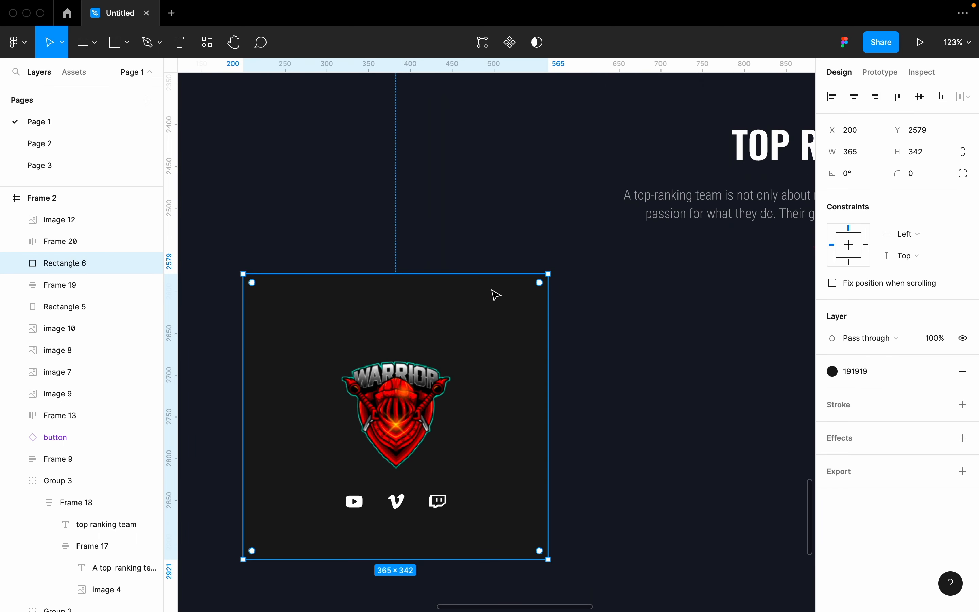
{"action": "left_click", "coordinate": [843, 410]}
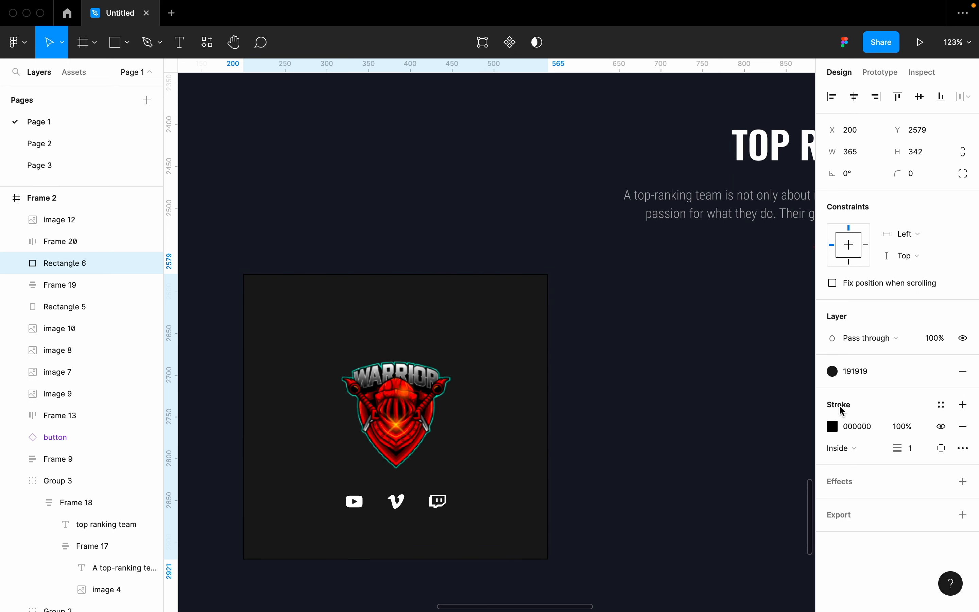
{"action": "left_click", "coordinate": [833, 426]}
{"action": "left_click", "coordinate": [672, 461]}
{"action": "left_click", "coordinate": [751, 125]}
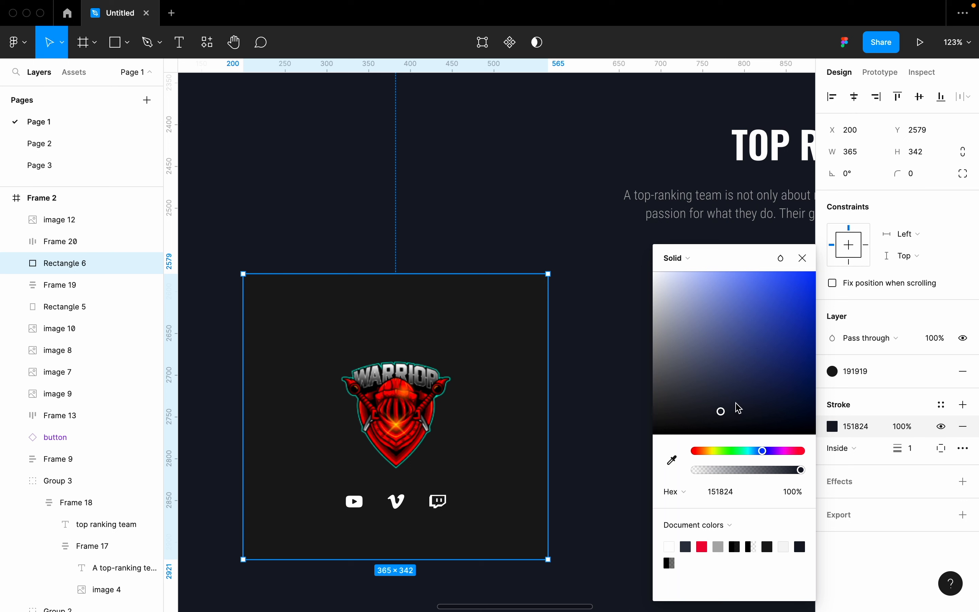
{"action": "left_click_drag", "start_coordinate": [727, 400], "coordinate": [730, 394]}
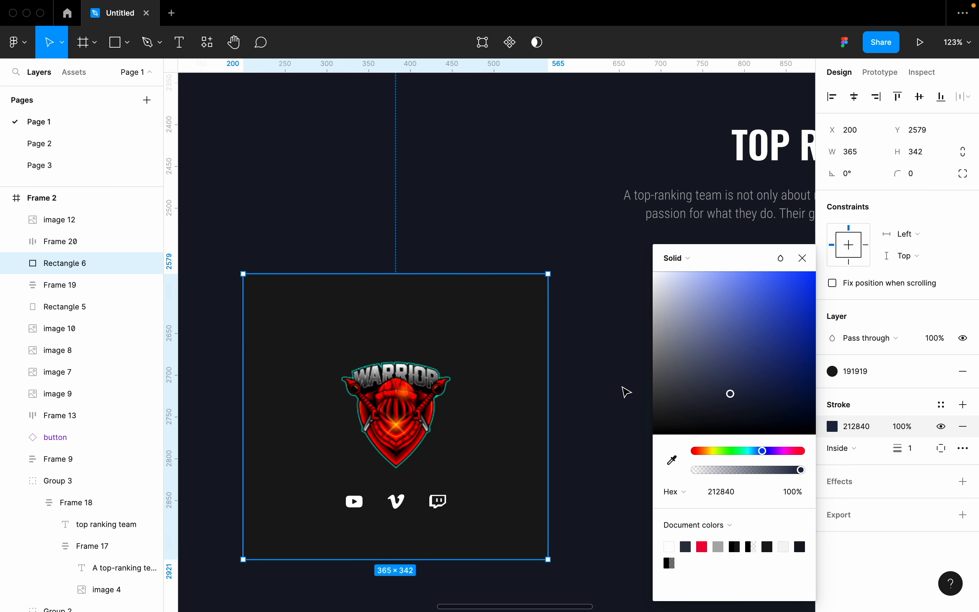
{"action": "left_click", "coordinate": [627, 392]}
Set the corner radius of the card rectangle to 5.
{"action": "left_click", "coordinate": [532, 328]}
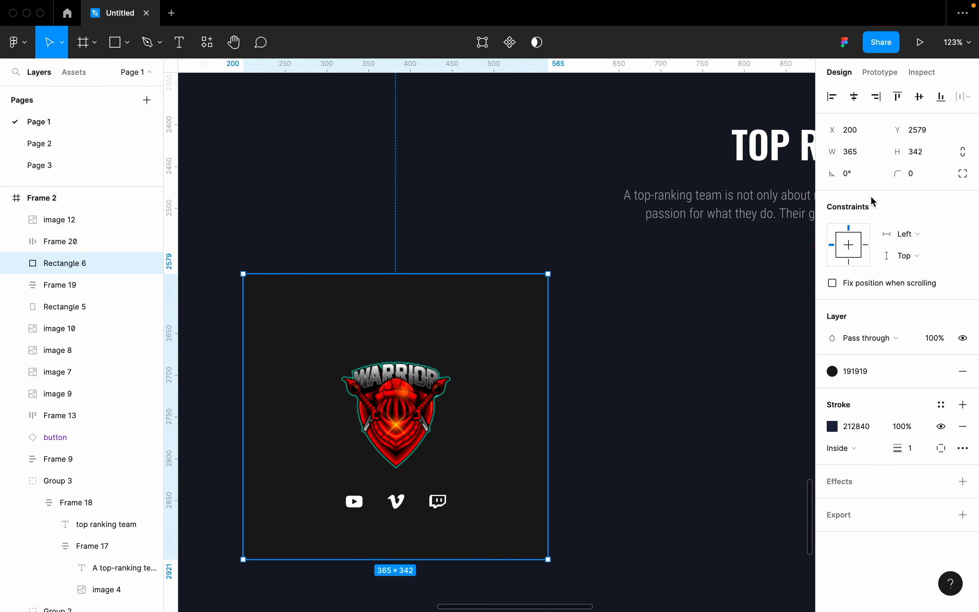
{"action": "left_click", "coordinate": [919, 176]}
{"action": "type", "text": "8"}
{"action": "left_click", "coordinate": [606, 410]}
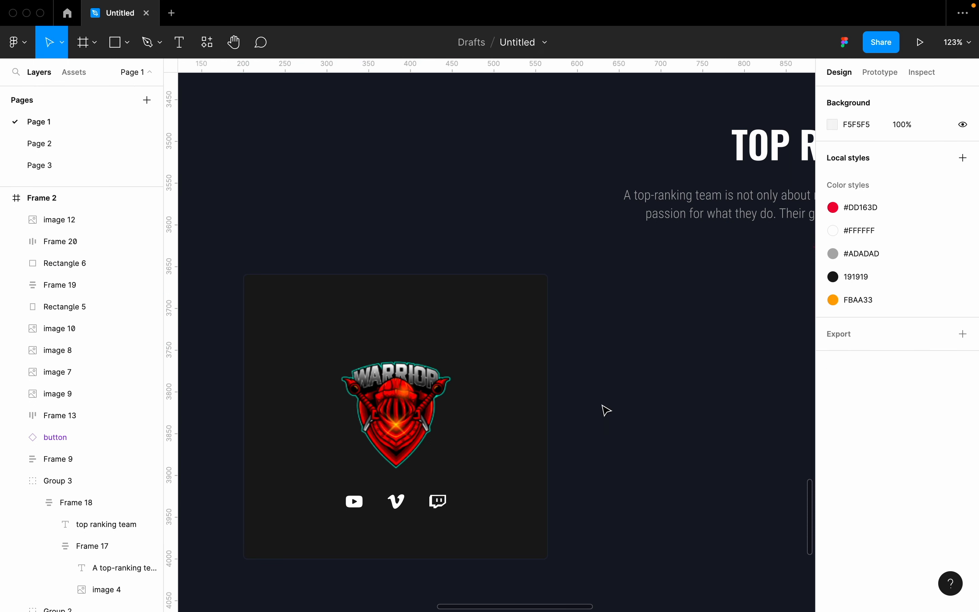
Move the Warrior logo up to Y 2639, leaving 60 between it and the card's top edge.
{"action": "scroll", "coordinate": [609, 404], "scroll_direction": "down", "scroll_amount": 5}
{"action": "left_click", "coordinate": [493, 375]}
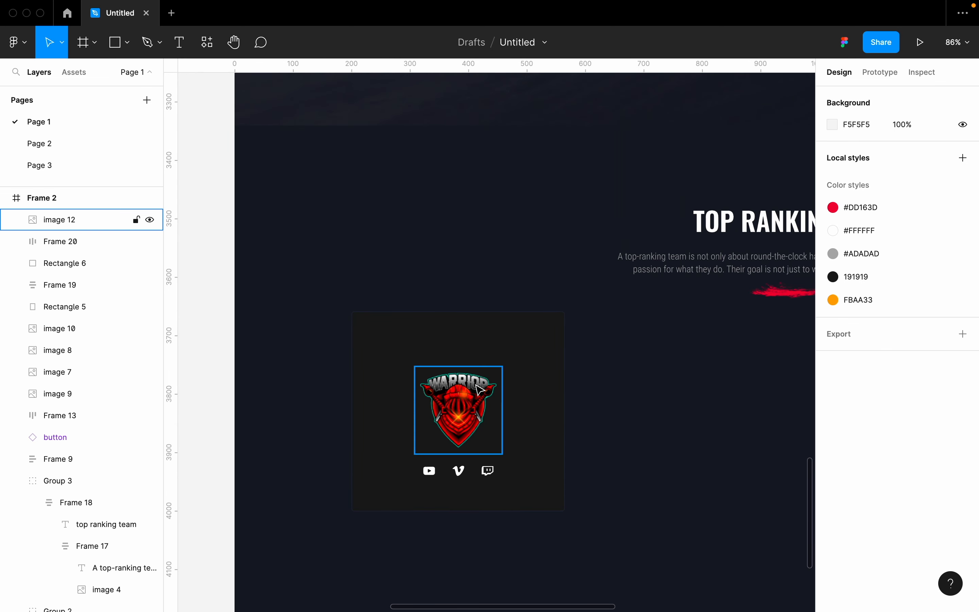
{"action": "key", "text": "alt"}
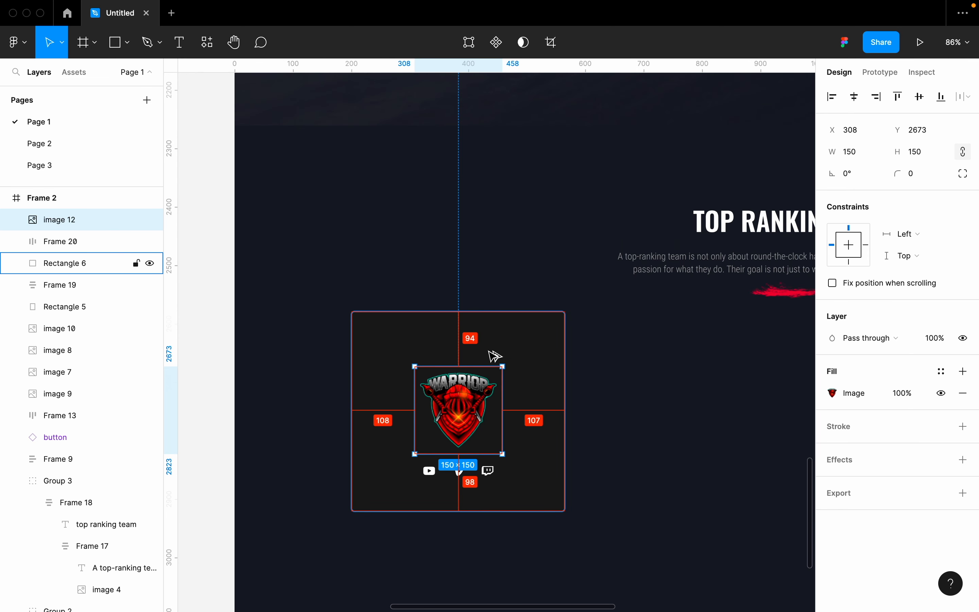
{"action": "key", "text": "alt"}
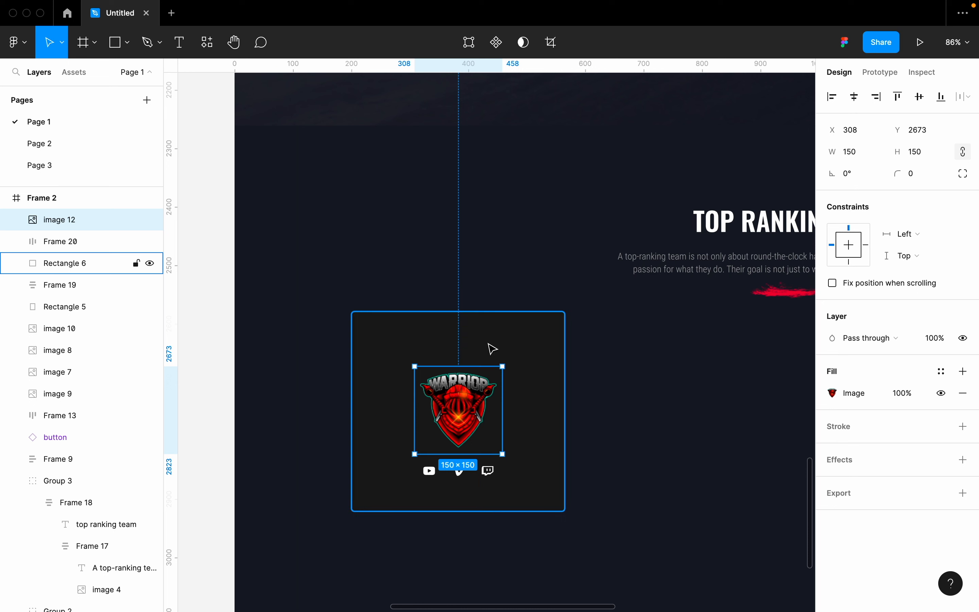
{"action": "key", "text": "shift+Up"}
{"action": "key", "text": "shift+Up"}
{"action": "key", "text": "alt"}
{"action": "key", "text": "shift+Up"}
{"action": "key", "text": "Up"}
{"action": "key", "text": "Up"}
{"action": "key", "text": "Up"}
{"action": "key", "text": "Up"}
{"action": "key", "text": "alt"}
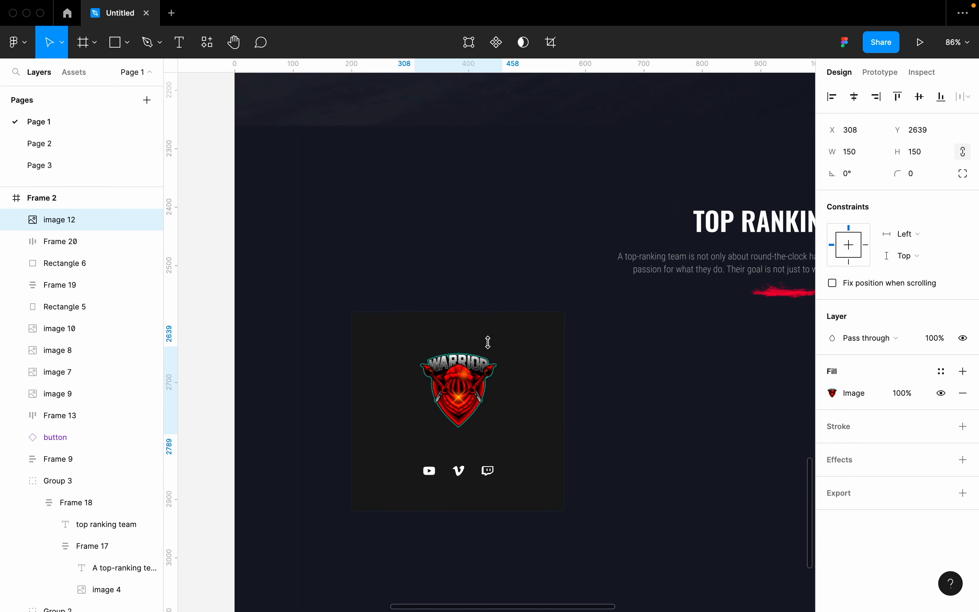
Move the social icon row up to Y 2819, leaving a gap of 30 below the logo.
{"action": "left_click", "coordinate": [444, 472]}
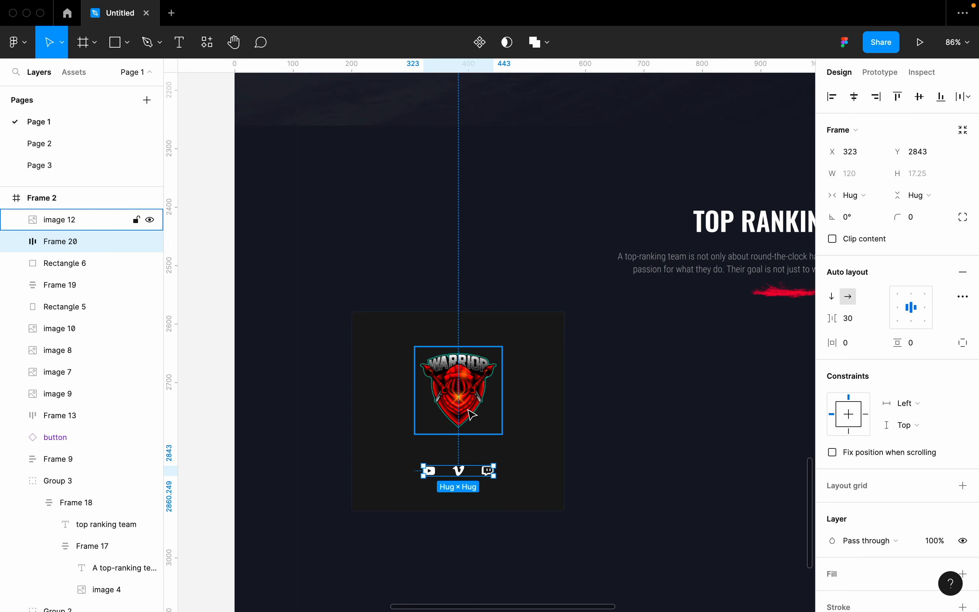
{"action": "key", "text": "shift+Up"}
{"action": "key", "text": "shift+Up"}
{"action": "key", "text": "alt"}
{"action": "key", "text": "Up"}
{"action": "key", "text": "Up"}
{"action": "key", "text": "Up"}
{"action": "key", "text": "Up"}
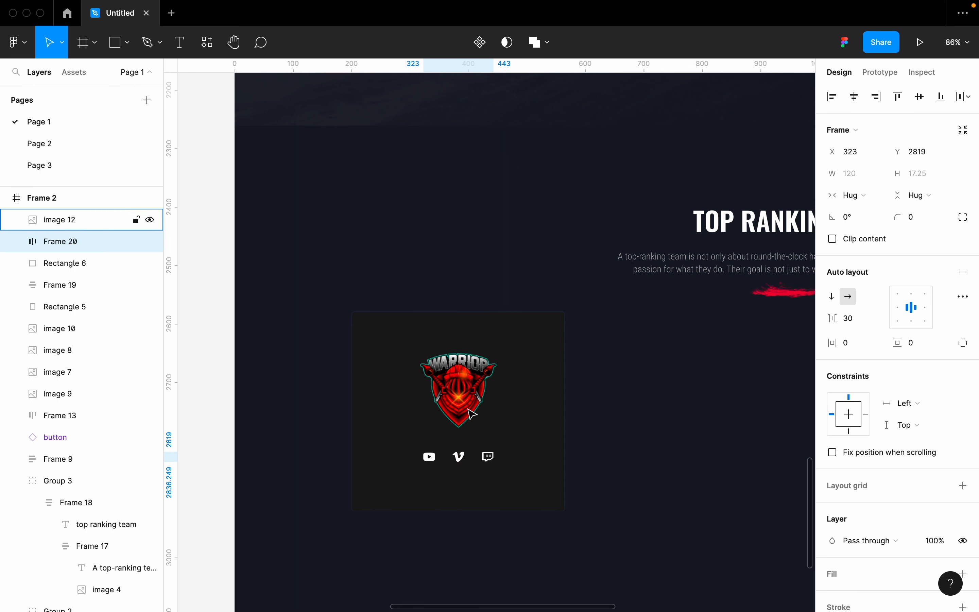
Shorten the card rectangle to a height of 318, keeping its top edge at Y 2579.
{"action": "left_click", "coordinate": [461, 496]}
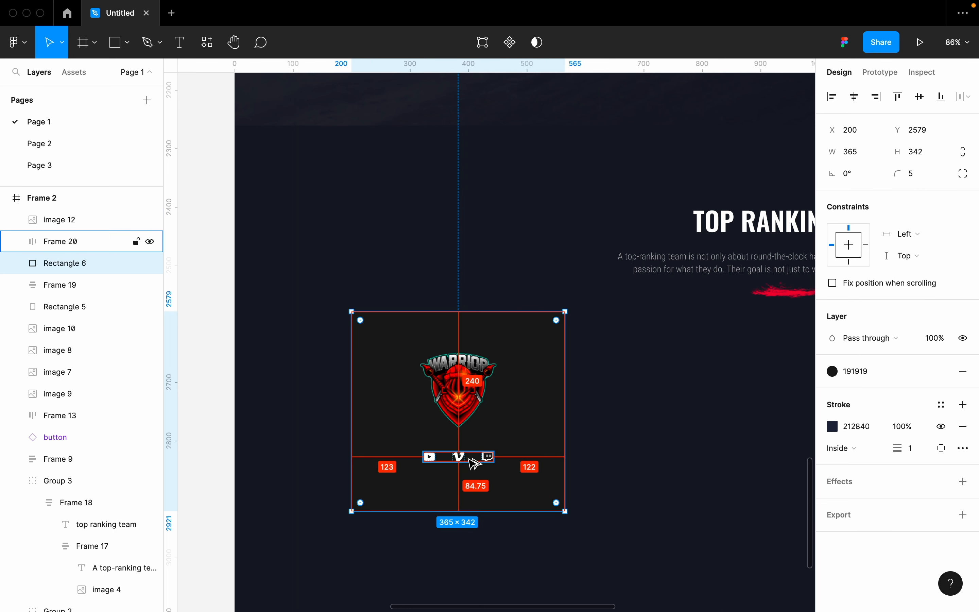
{"action": "key", "text": "shift+Up"}
{"action": "key", "text": "shift+Up"}
{"action": "key", "text": "shift+Down"}
{"action": "key", "text": "shift+Down"}
{"action": "key", "text": "shift+super+Up"}
{"action": "key", "text": "shift+super+Up"}
{"action": "key", "text": "shift+super+Up"}
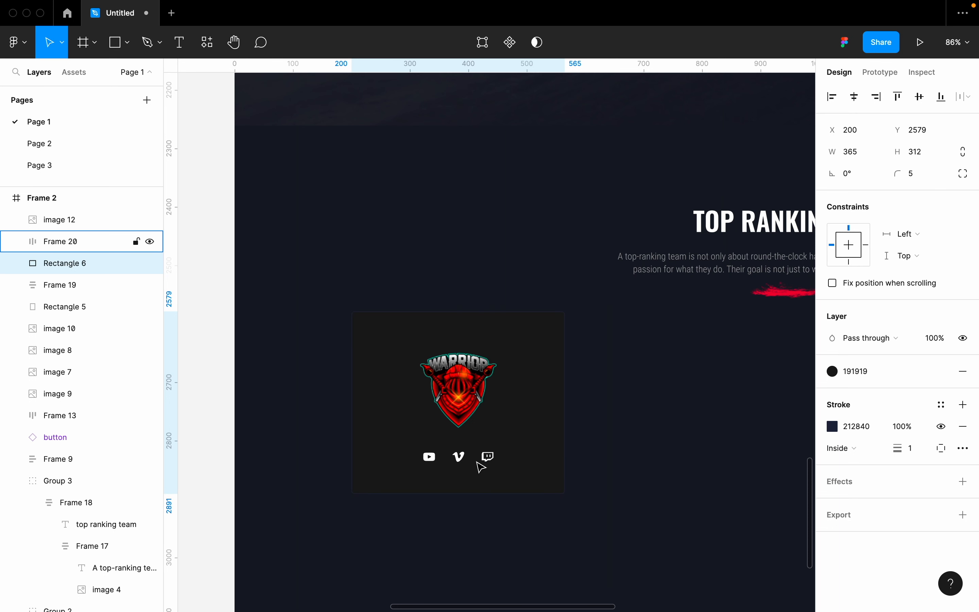
{"action": "key", "text": "super+Down"}
{"action": "key", "text": "super+Down"}
{"action": "key", "text": "super+Down"}
{"action": "key", "text": "super+Down"}
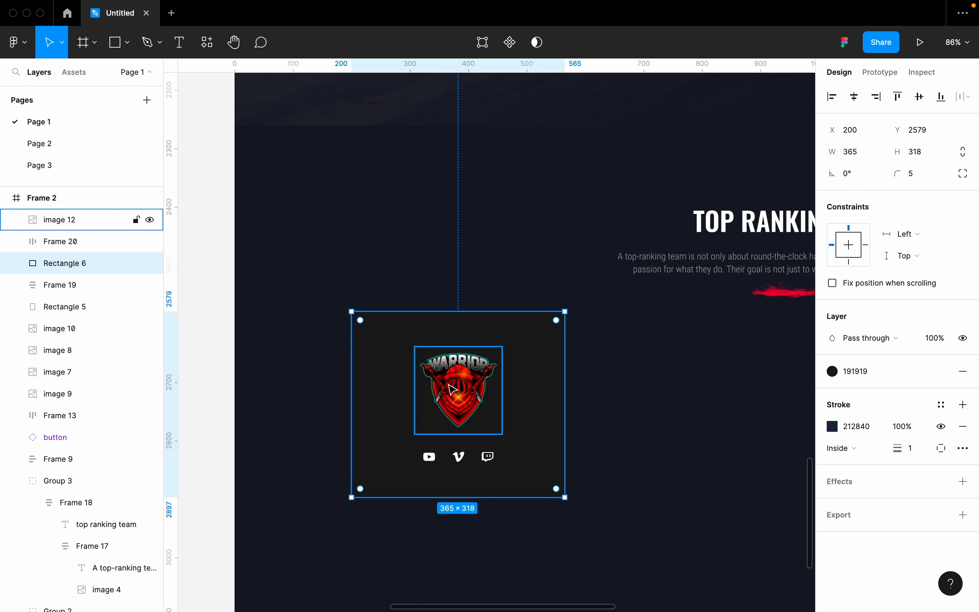
Group the logo, social icon row and card rectangle, and convert the group into an auto layout frame.
{"action": "scroll", "coordinate": [457, 403], "scroll_direction": "down", "scroll_amount": 2}
{"action": "left_click", "coordinate": [456, 407]}
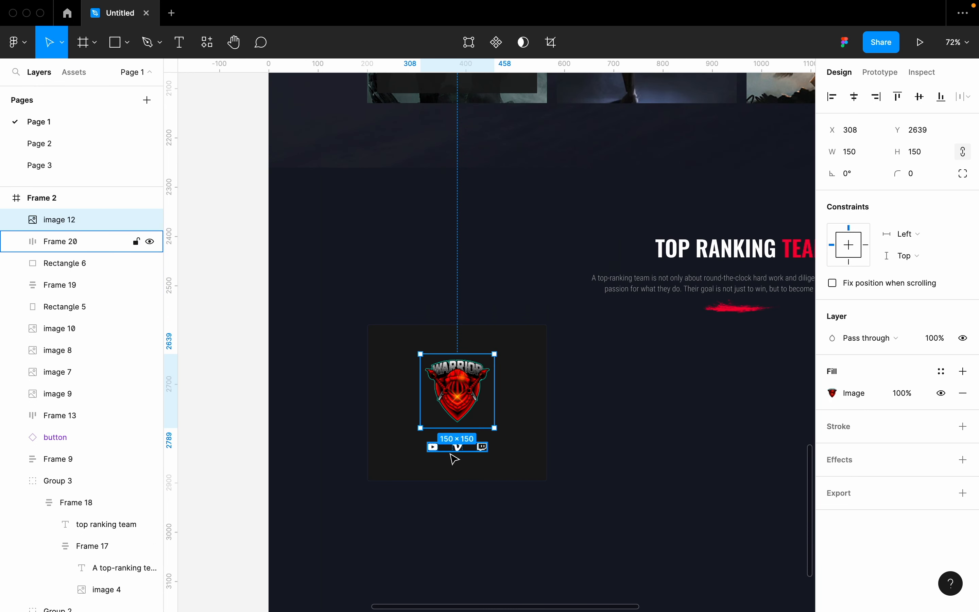
{"action": "left_click", "coordinate": [456, 449], "text": "shift"}
{"action": "left_click", "coordinate": [526, 420], "text": "shift"}
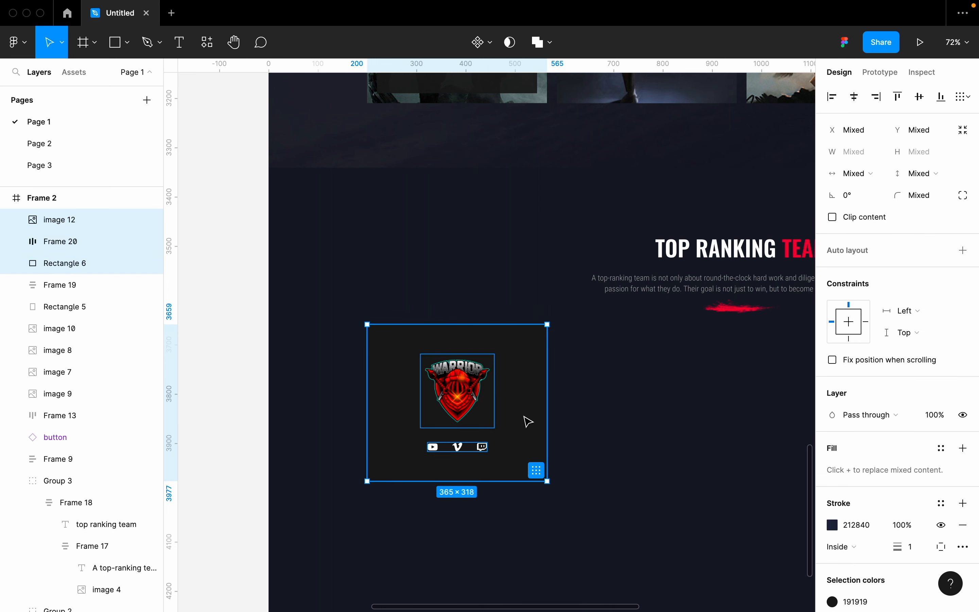
{"action": "key", "text": "super+g"}
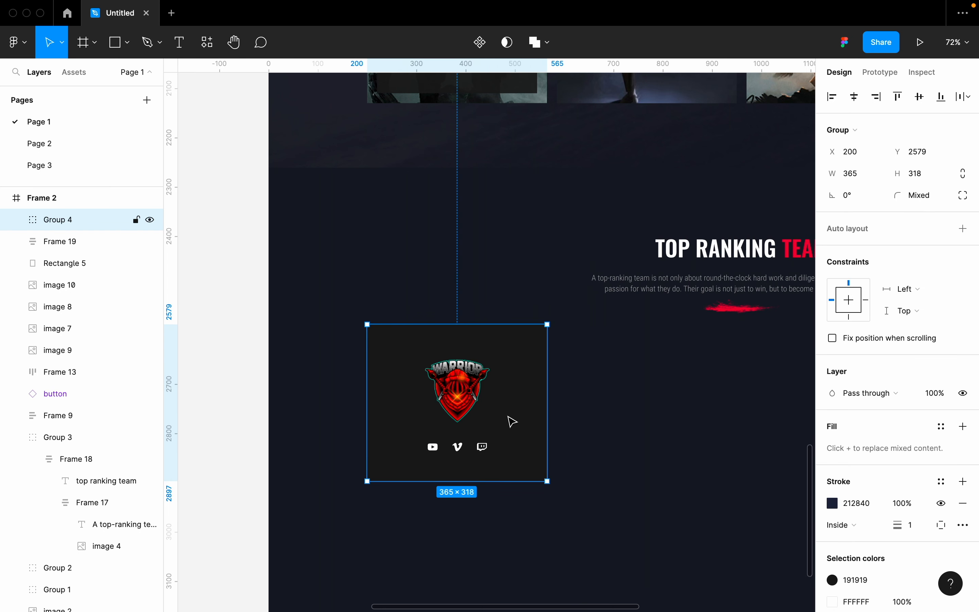
{"action": "key", "text": "shift+a"}
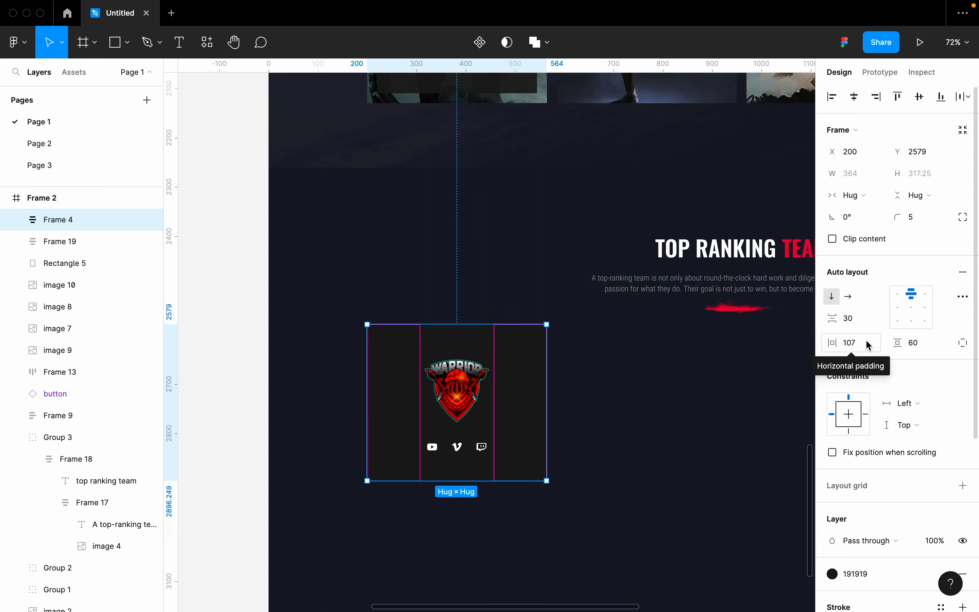
Check the logo's spacing to the edges of the card frame and show the layout grids.
{"action": "left_click", "coordinate": [15, 221]}
{"action": "left_click", "coordinate": [64, 264]}
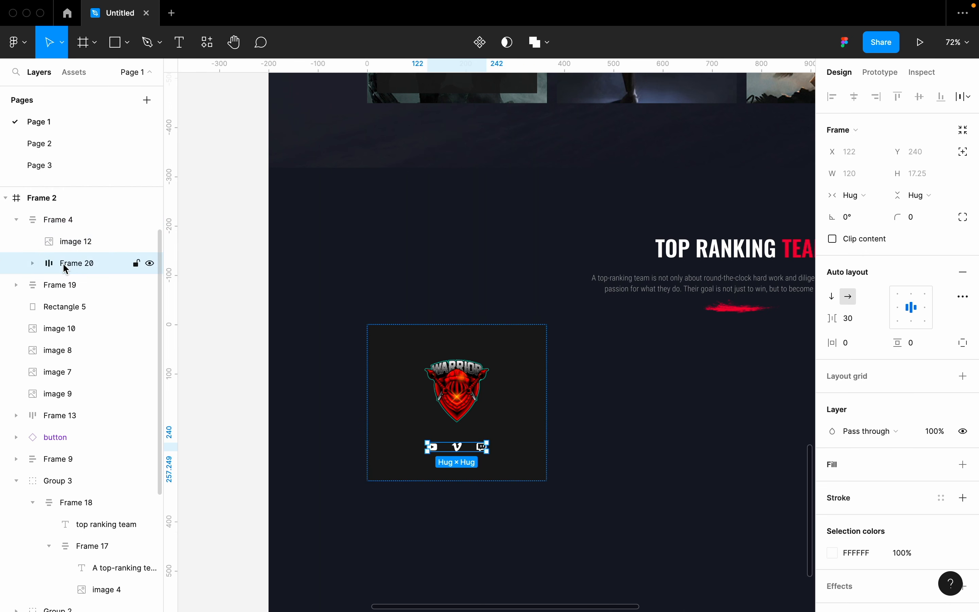
{"action": "left_click", "coordinate": [74, 246]}
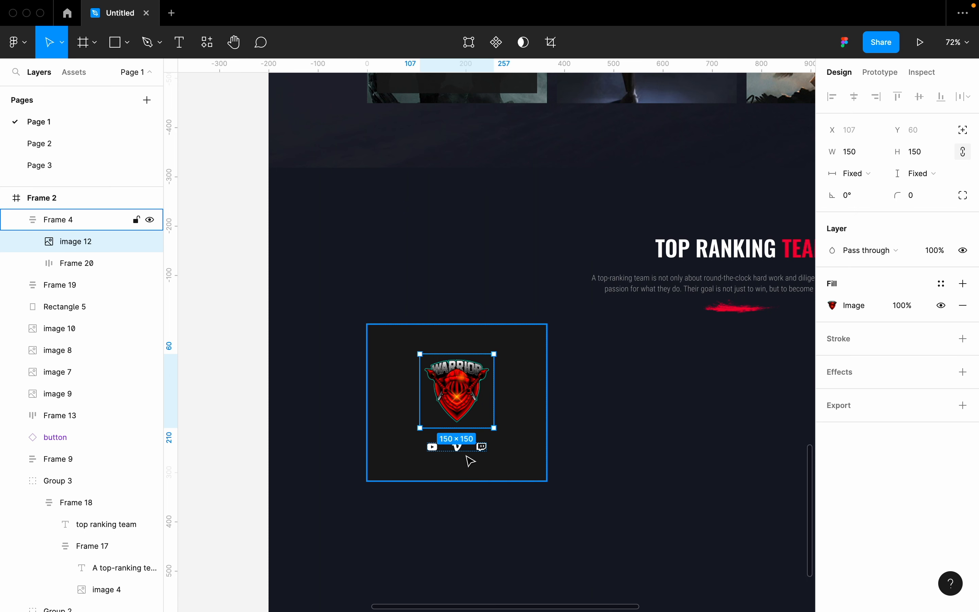
{"action": "key", "text": "alt"}
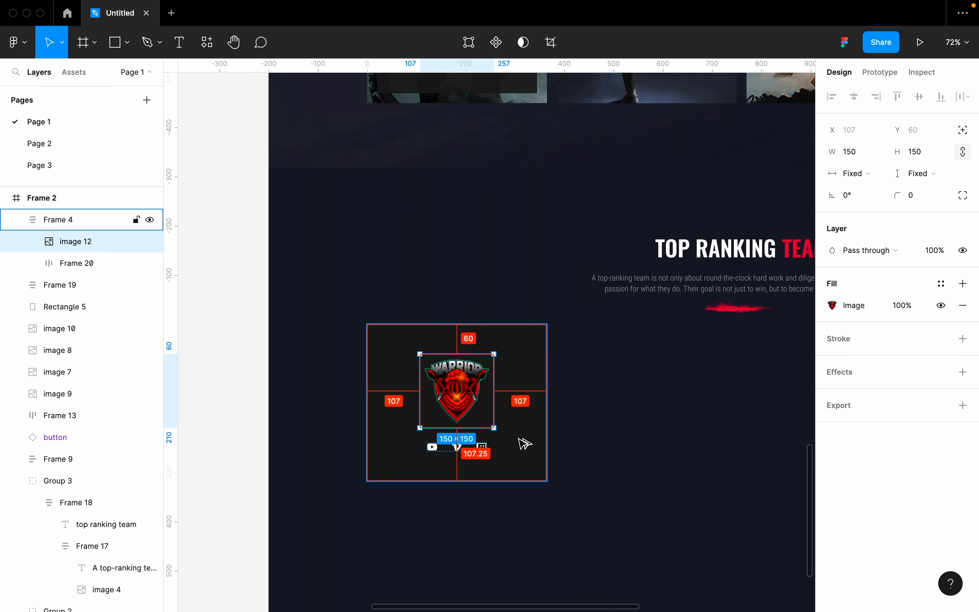
{"action": "key", "text": "ctrl+g"}
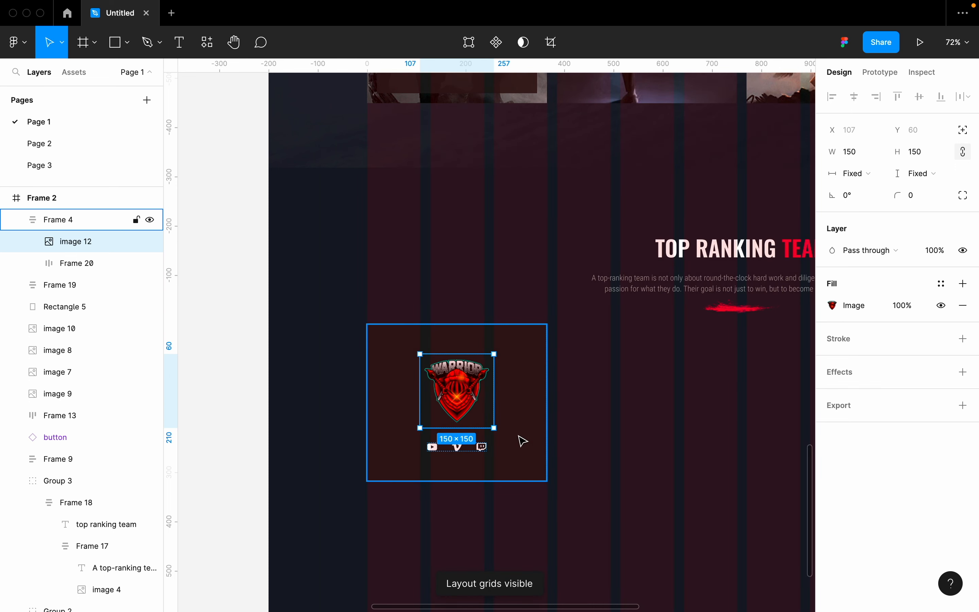
Hide the layout grids and wrap the Warrior team card in an outer auto layout frame.
{"action": "key", "text": "ctrl+g"}
{"action": "left_click", "coordinate": [534, 421]}
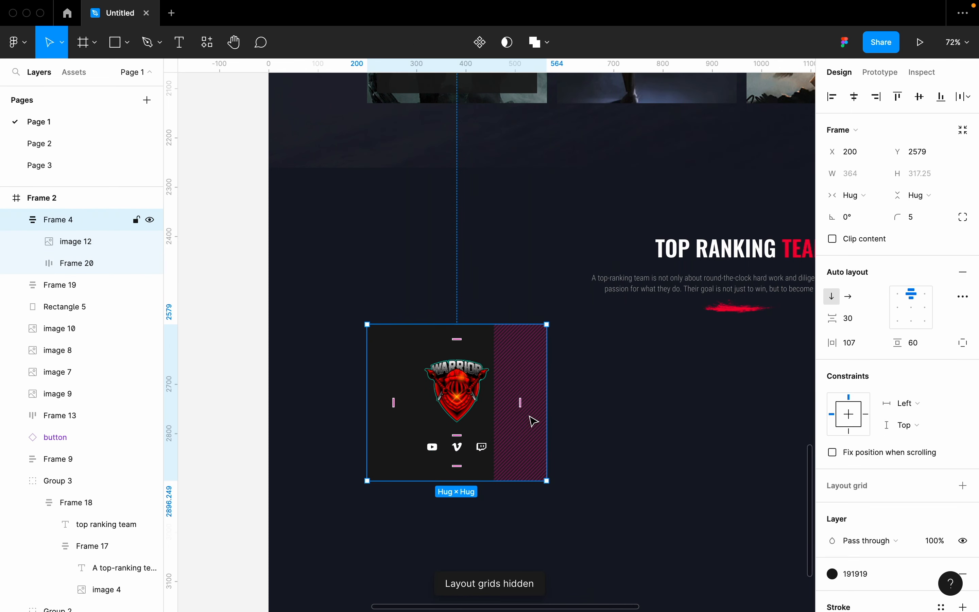
{"action": "key", "text": "shift+a"}
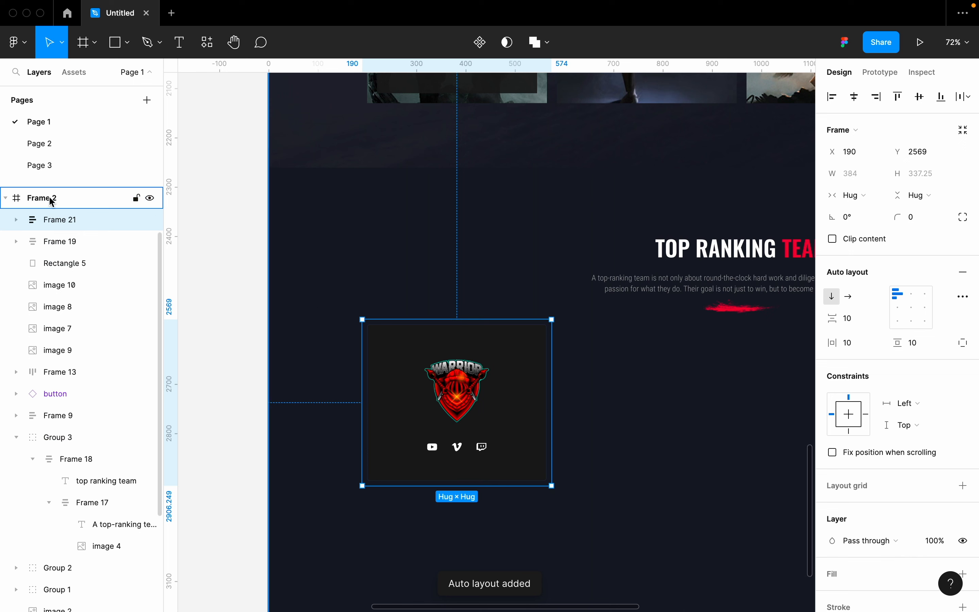
Duplicate the Warrior team card three times inside the outer auto layout frame.
{"action": "left_click", "coordinate": [16, 219]}
{"action": "left_click", "coordinate": [58, 242]}
{"action": "left_click", "coordinate": [33, 242]}
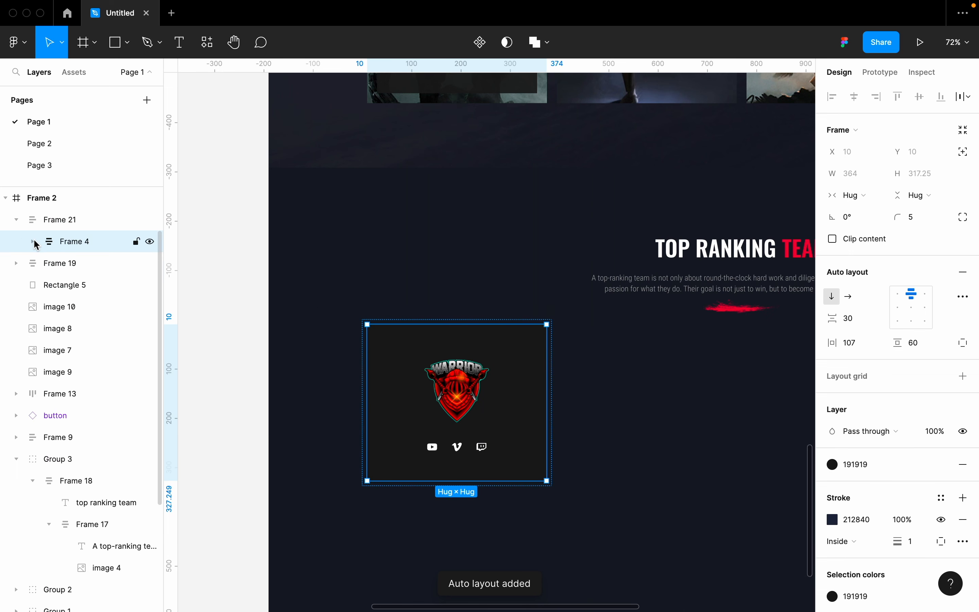
{"action": "key", "text": "ctrl+d"}
{"action": "key", "text": "ctrl+d"}
{"action": "key", "text": "ctrl+d"}
{"action": "scroll", "coordinate": [290, 341], "scroll_direction": "down", "scroll_amount": 10}
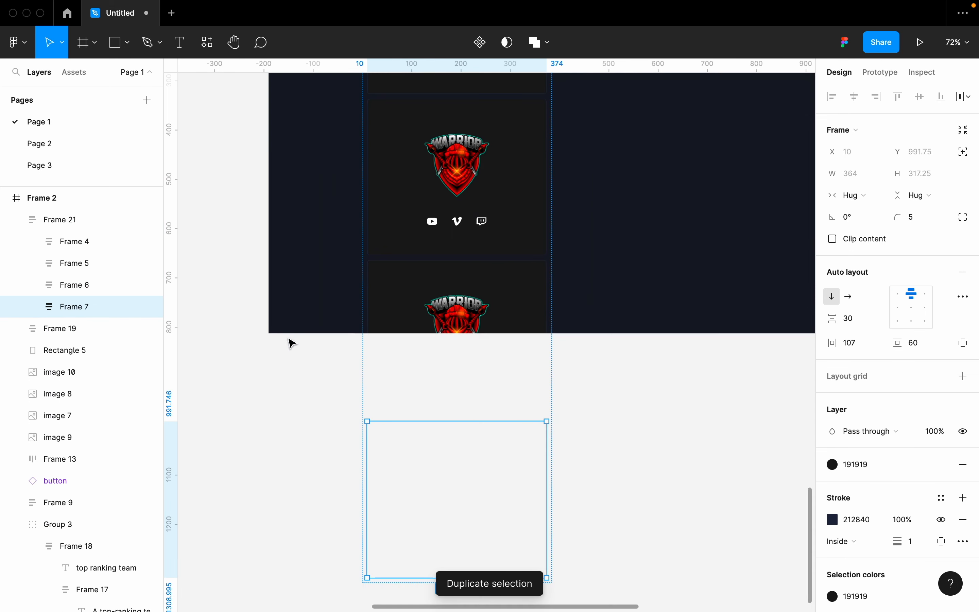
Set the outer card frame's horizontal and vertical padding to 0.
{"action": "left_click", "coordinate": [62, 225]}
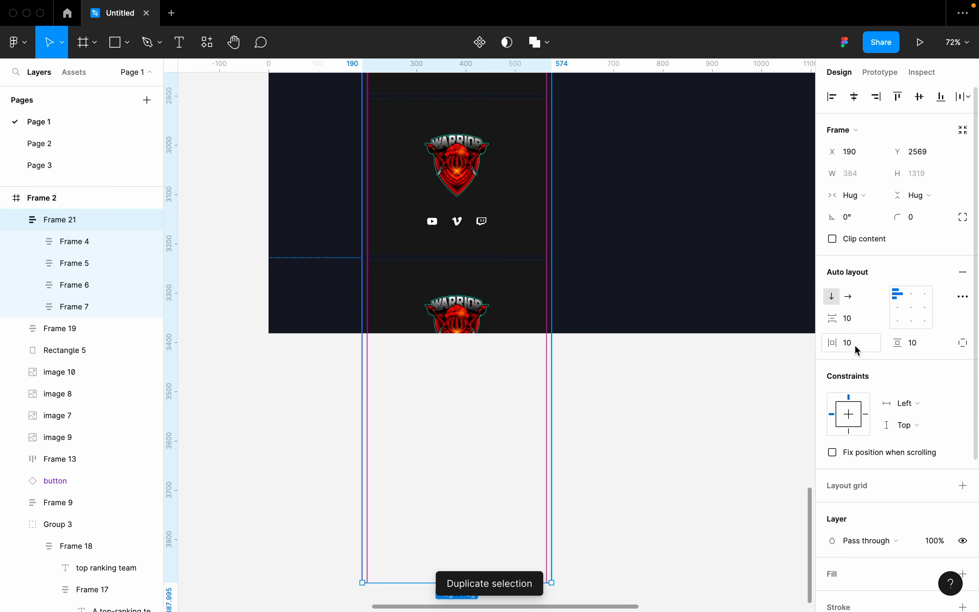
{"action": "type", "text": "0"}
{"action": "key", "text": "Tab"}
{"action": "type", "text": "0"}
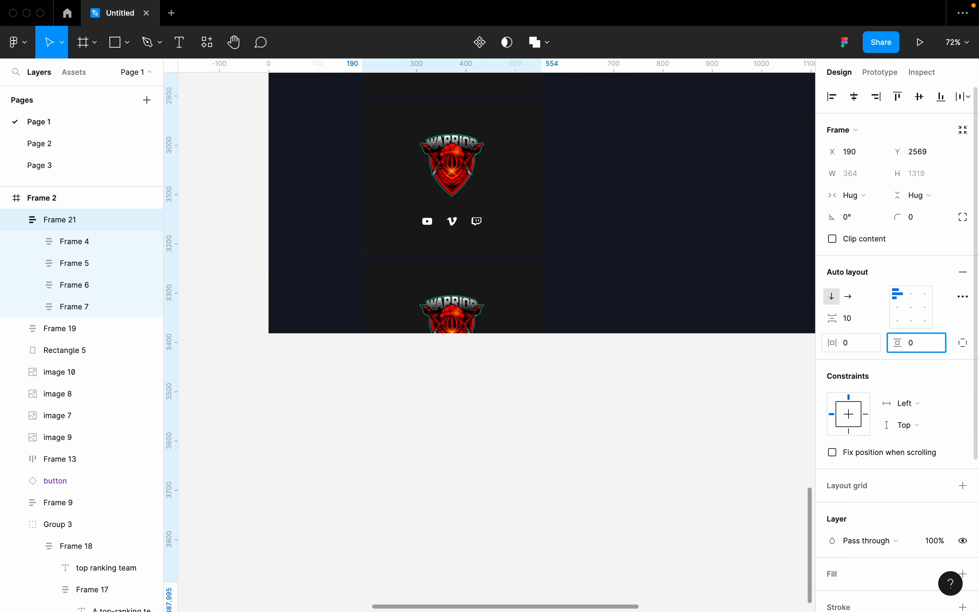
{"action": "key", "text": "Return"}
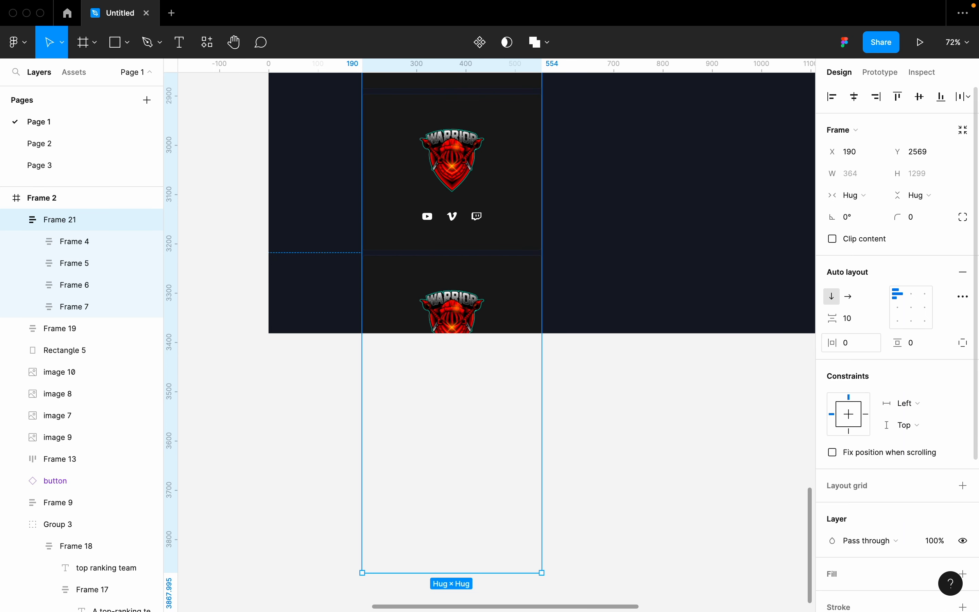
Arrange the four team cards in a horizontal row with a spacing of 20 between them.
{"action": "left_click", "coordinate": [851, 296]}
{"action": "scroll", "coordinate": [670, 298], "scroll_direction": "up", "scroll_amount": 3}
{"action": "left_click", "coordinate": [864, 325]}
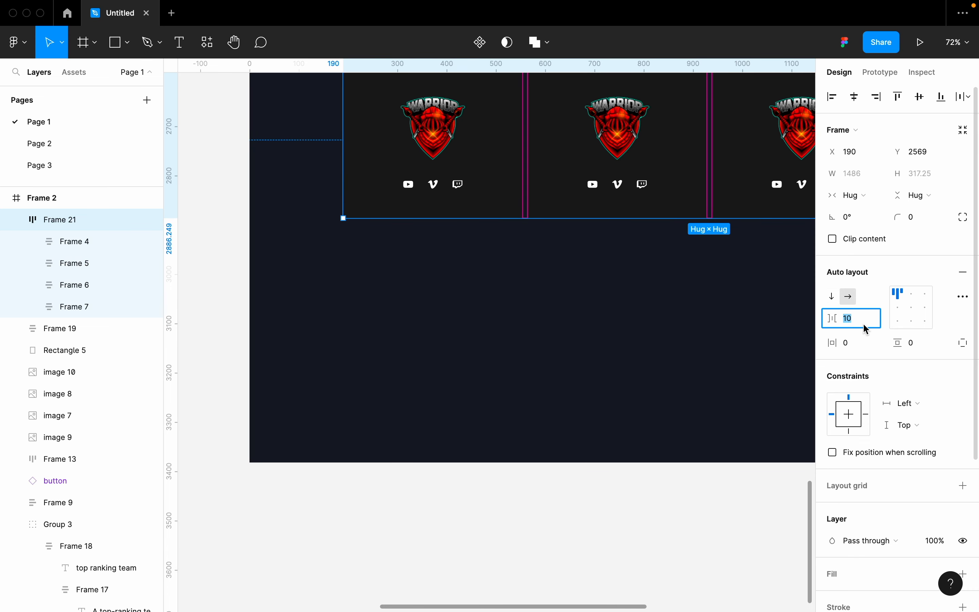
{"action": "type", "text": "20"}
{"action": "key", "text": "Return"}
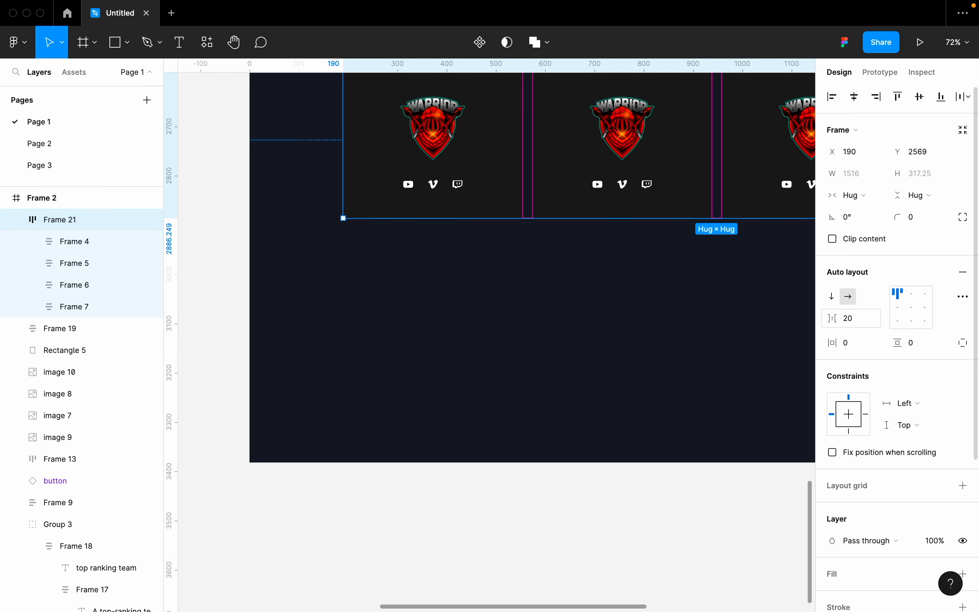
Show the layout grids and move the card row right to X 200, onto the first grid column.
{"action": "key", "text": "ctrl+g"}
{"action": "scroll", "coordinate": [717, 358], "scroll_direction": "up", "scroll_amount": 3}
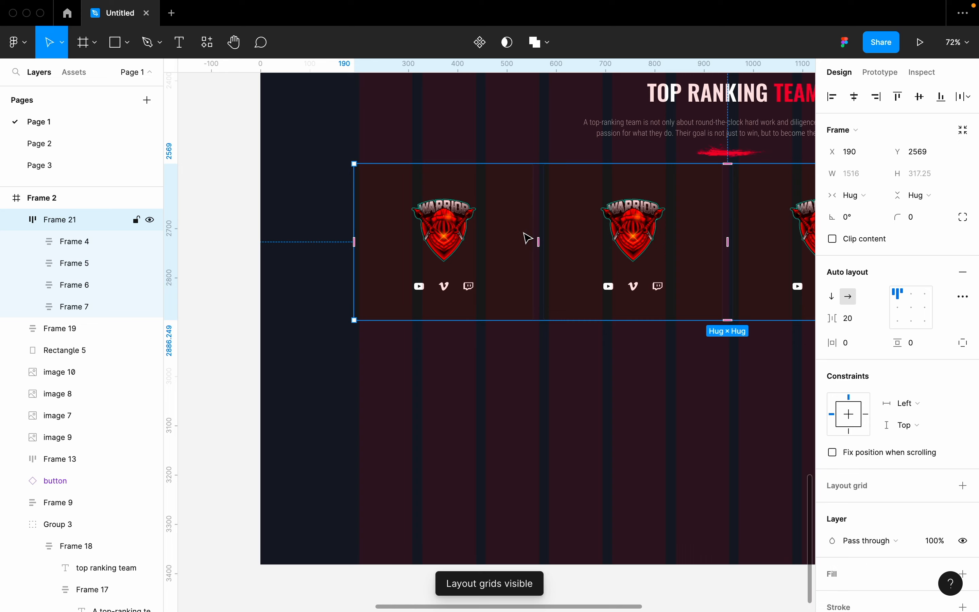
{"action": "scroll", "coordinate": [528, 238], "scroll_direction": "up", "scroll_amount": 5}
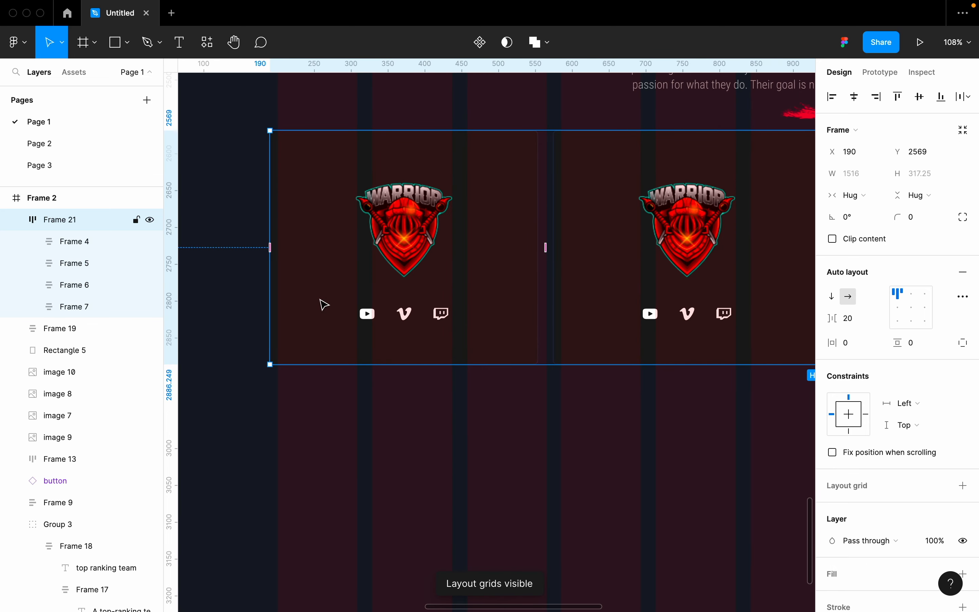
{"action": "key", "text": "shift+Right"}
{"action": "scroll", "coordinate": [323, 304], "scroll_direction": "right", "scroll_amount": 10}
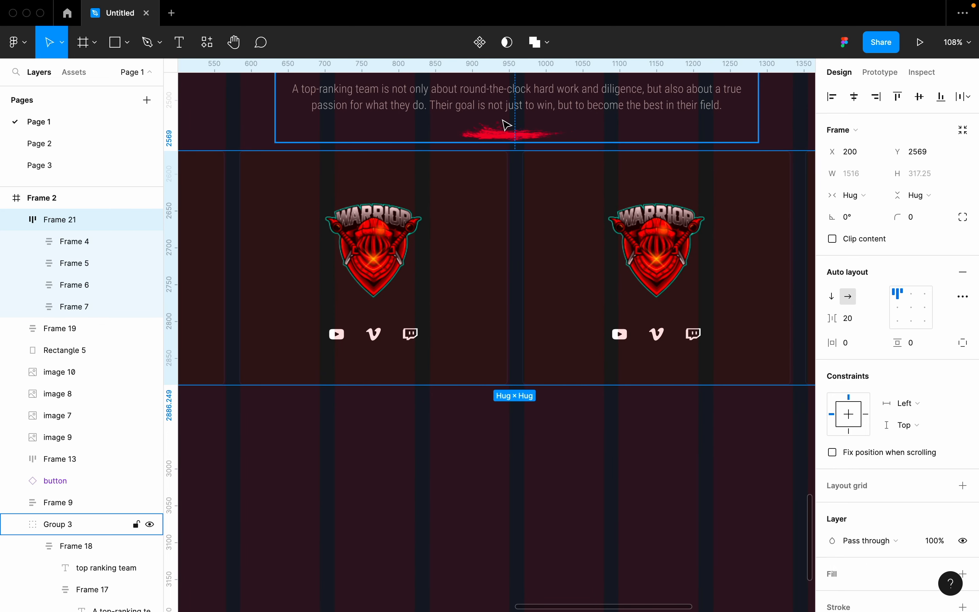
Move the card row down to Y 2607, below the red brush stroke, and hide the layout grids.
{"action": "key", "text": "shift+Down"}
{"action": "key", "text": "shift+Down"}
{"action": "key", "text": "shift+Down"}
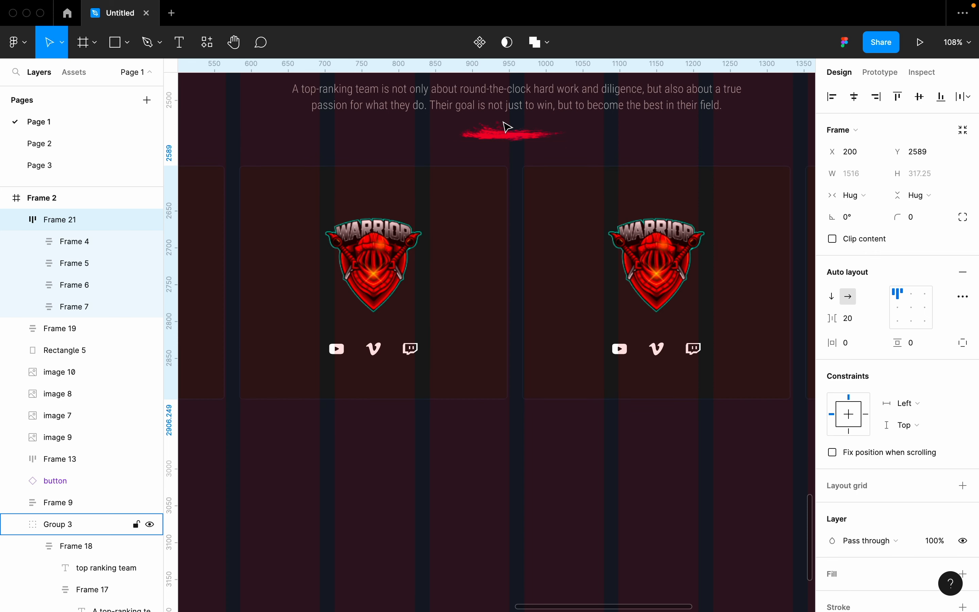
{"action": "key", "text": "Down"}
{"action": "key", "text": "Down"}
{"action": "key", "text": "Down"}
{"action": "key", "text": "Down"}
{"action": "key", "text": "Down"}
{"action": "key", "text": "Down"}
{"action": "key", "text": "Down"}
{"action": "key", "text": "Down"}
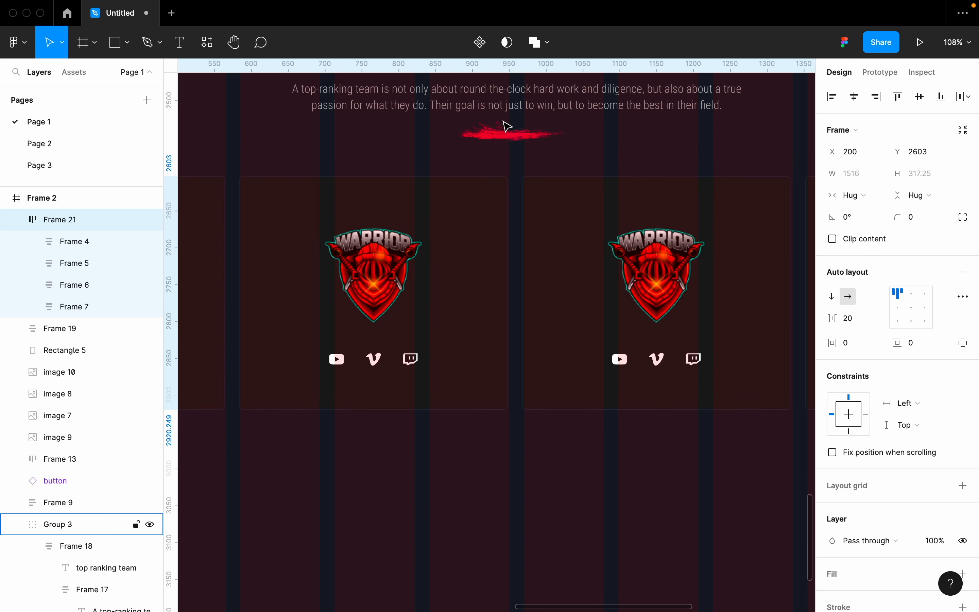
{"action": "scroll", "coordinate": [518, 218], "scroll_direction": "down", "scroll_amount": 3}
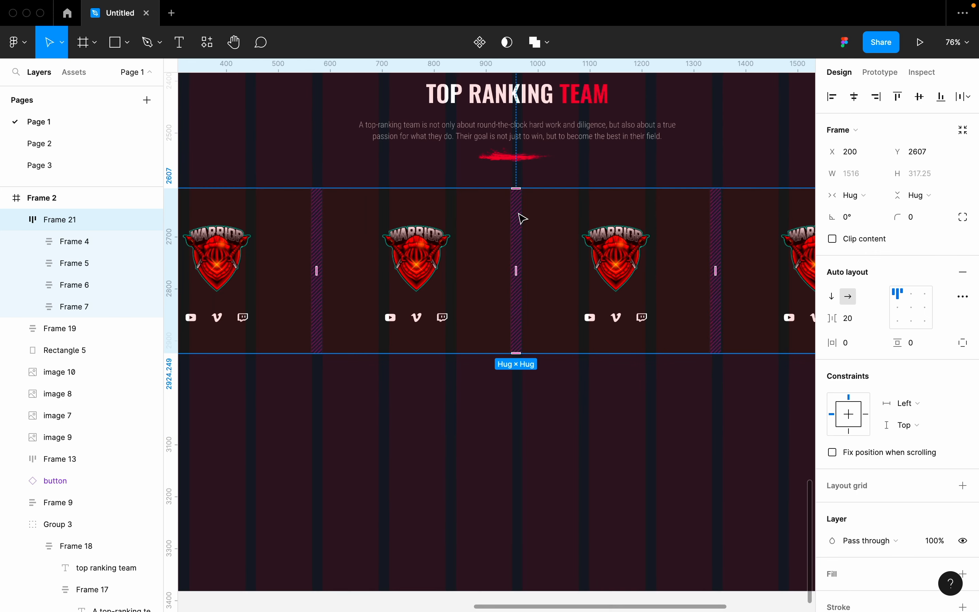
{"action": "key", "text": "ctrl+g"}
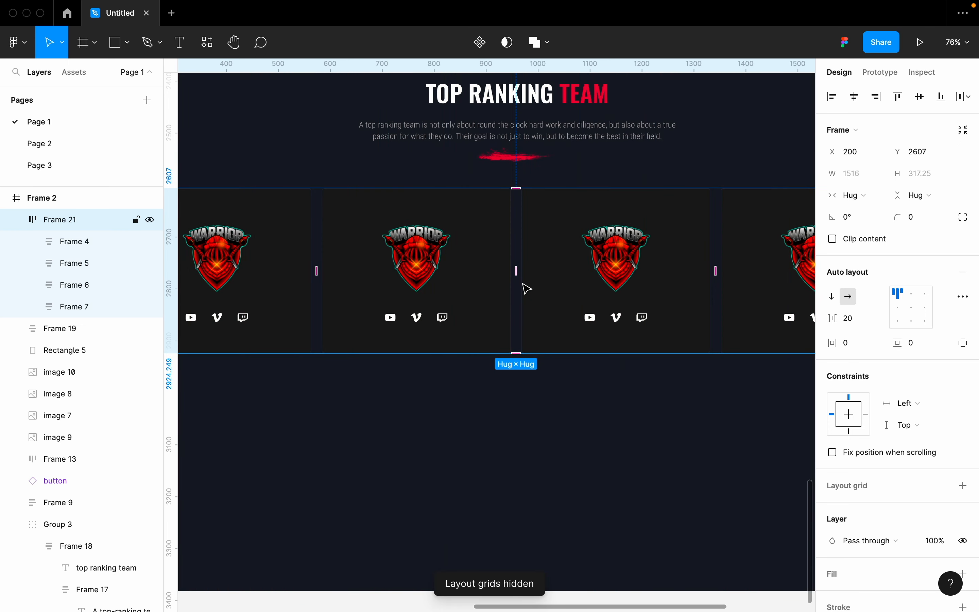
{"action": "scroll", "coordinate": [526, 289], "scroll_direction": "down", "scroll_amount": 3}
{"action": "left_click", "coordinate": [524, 410]}
{"action": "scroll", "coordinate": [524, 412], "scroll_direction": "up", "scroll_amount": 2}
{"action": "scroll", "coordinate": [524, 411], "scroll_direction": "left", "scroll_amount": 10}
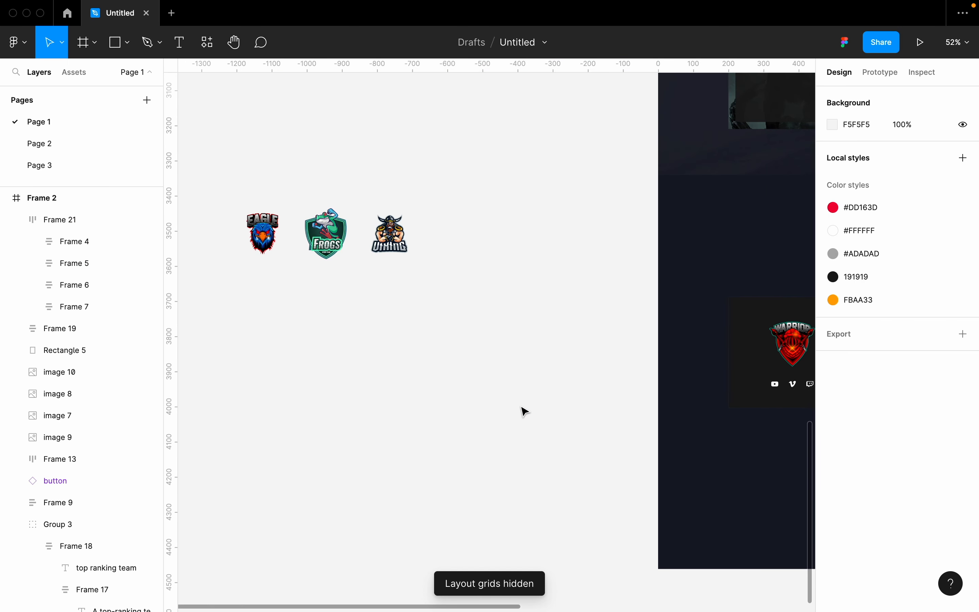
{"action": "left_click", "coordinate": [271, 241]}
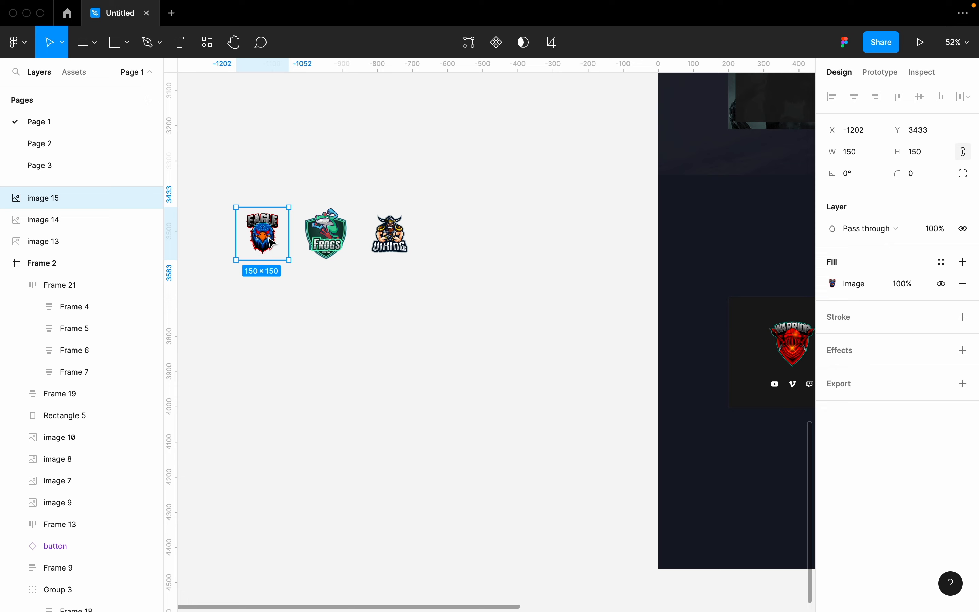
{"action": "scroll", "coordinate": [376, 352], "scroll_direction": "right", "scroll_amount": 2}
{"action": "scroll", "coordinate": [564, 405], "scroll_direction": "up", "scroll_amount": 15}
{"action": "left_click", "coordinate": [585, 362]}
{"action": "key", "text": "ctrl+v"}
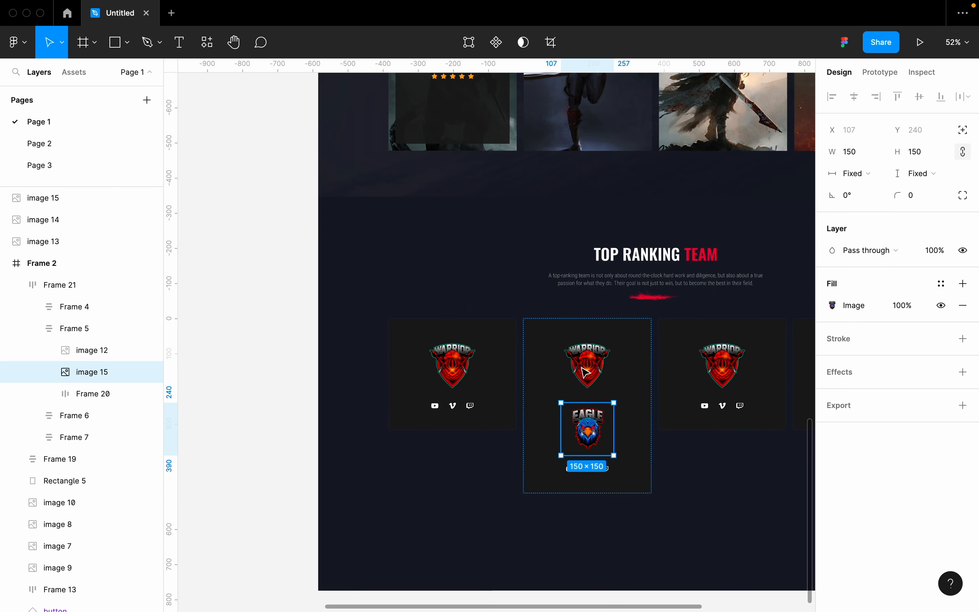
{"action": "key", "text": "ctrl+z"}
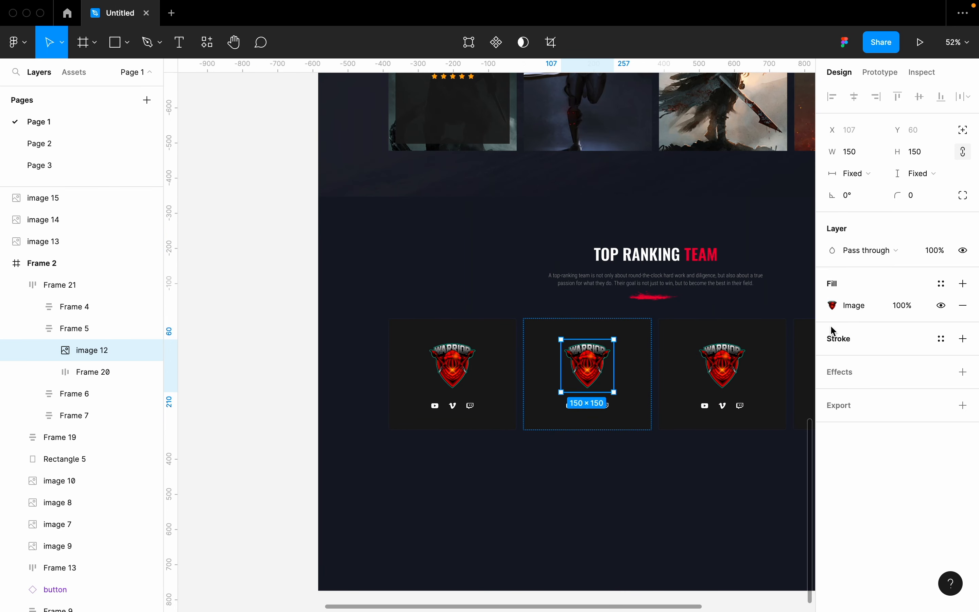
{"action": "key", "text": "ctrl+shift+z"}
{"action": "key", "text": "ctrl+z"}
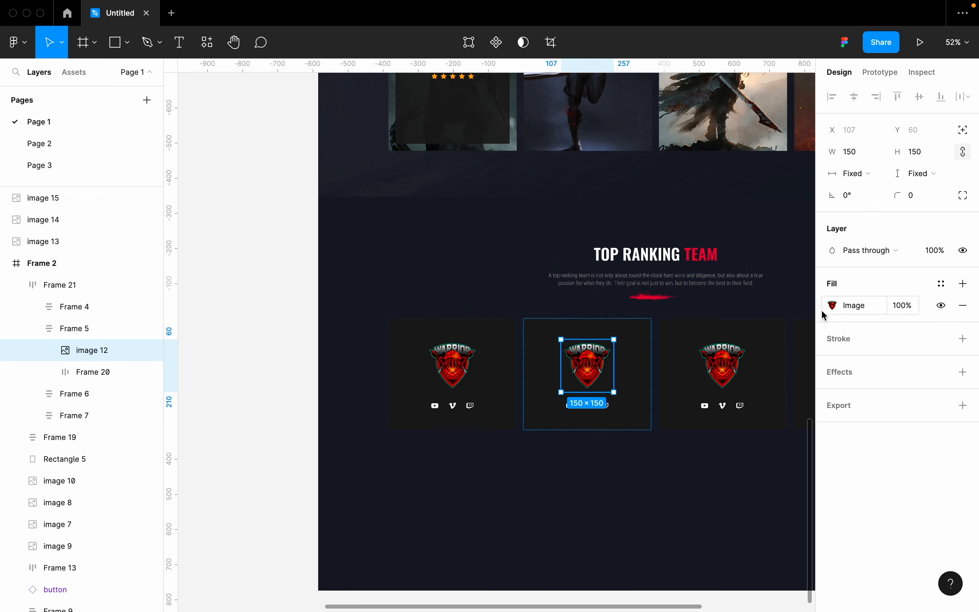
Replace the second card's Warrior logo fill with the image fill copied from the Eagle logo.
{"action": "scroll", "coordinate": [259, 320], "scroll_direction": "left", "scroll_amount": 15}
{"action": "left_click", "coordinate": [501, 264]}
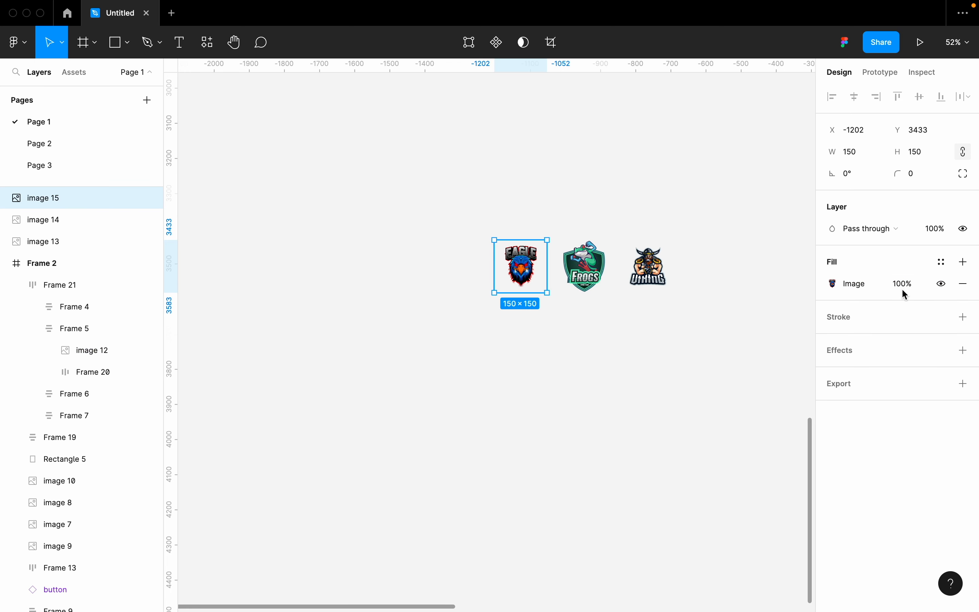
{"action": "left_click", "coordinate": [826, 285]}
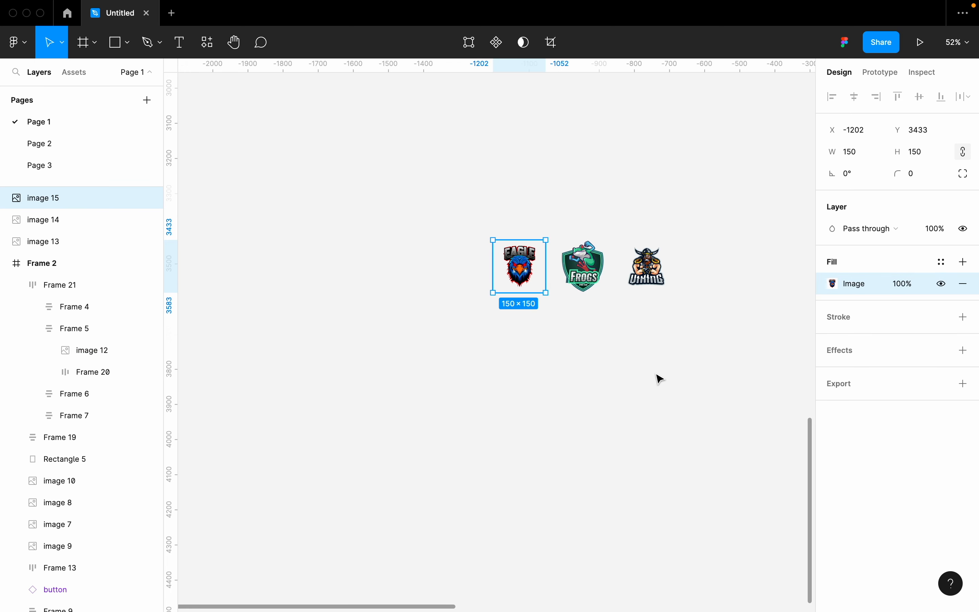
{"action": "scroll", "coordinate": [659, 378], "scroll_direction": "up", "scroll_amount": 20}
{"action": "scroll", "coordinate": [660, 378], "scroll_direction": "right", "scroll_amount": 12}
{"action": "left_click", "coordinate": [501, 369]}
{"action": "key", "text": "ctrl+v"}
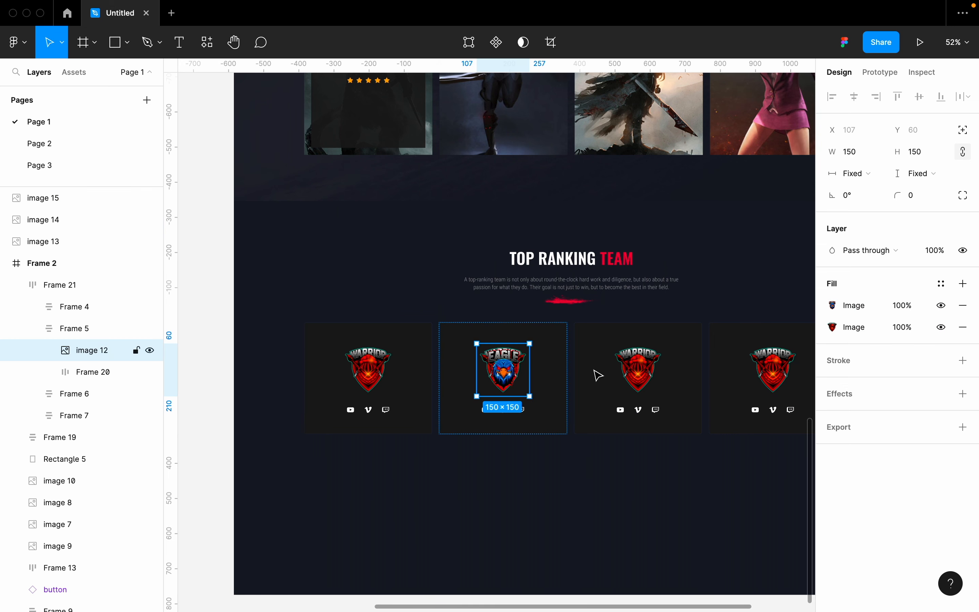
{"action": "left_click", "coordinate": [963, 327]}
Replace the third card's Warrior logo fill with the image fill copied from the Frogs logo.
{"action": "scroll", "coordinate": [579, 408], "scroll_direction": "left", "scroll_amount": 8}
{"action": "scroll", "coordinate": [580, 408], "scroll_direction": "left", "scroll_amount": 7}
{"action": "left_click", "coordinate": [534, 285]}
{"action": "key", "text": "Escape"}
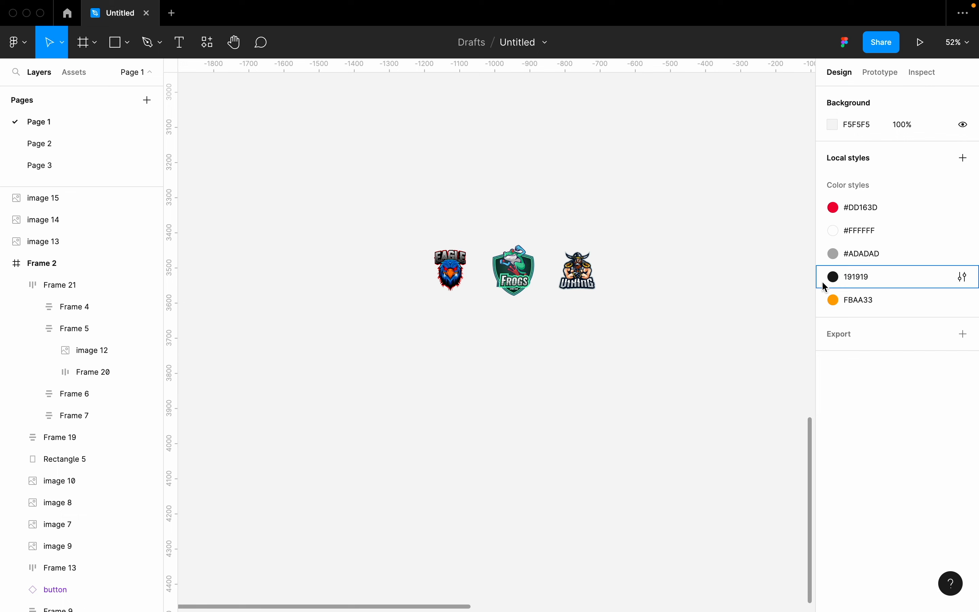
{"action": "left_click", "coordinate": [534, 285]}
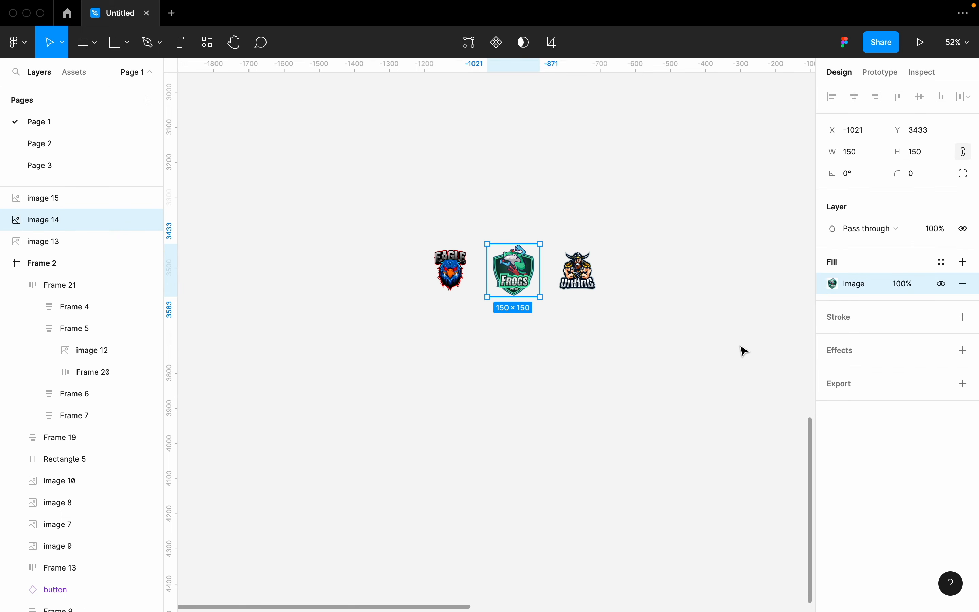
{"action": "scroll", "coordinate": [746, 351], "scroll_direction": "right", "scroll_amount": 10}
{"action": "scroll", "coordinate": [744, 351], "scroll_direction": "right", "scroll_amount": 3}
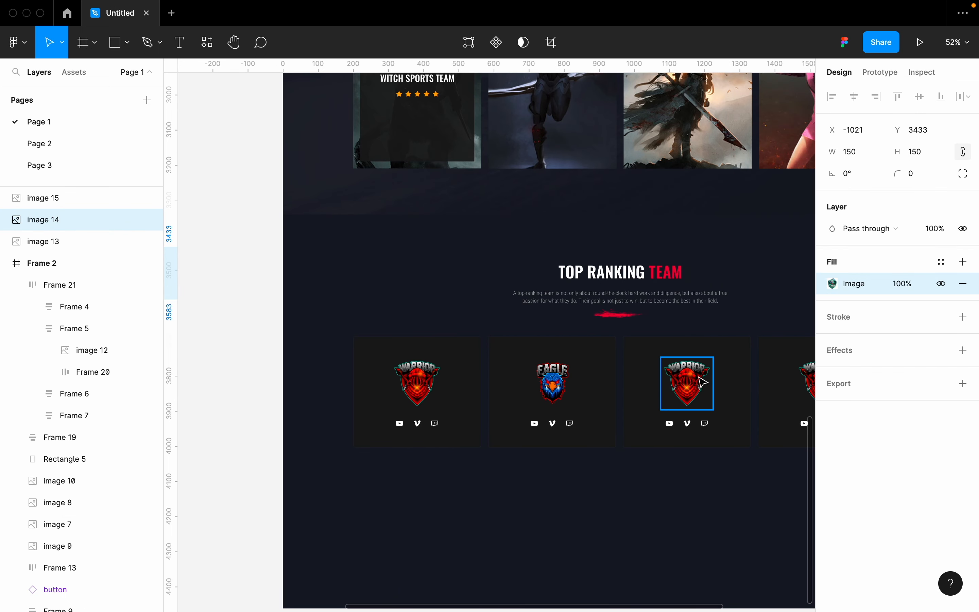
{"action": "left_click", "coordinate": [701, 361]}
{"action": "key", "text": "ctrl+v"}
{"action": "left_click", "coordinate": [963, 327]}
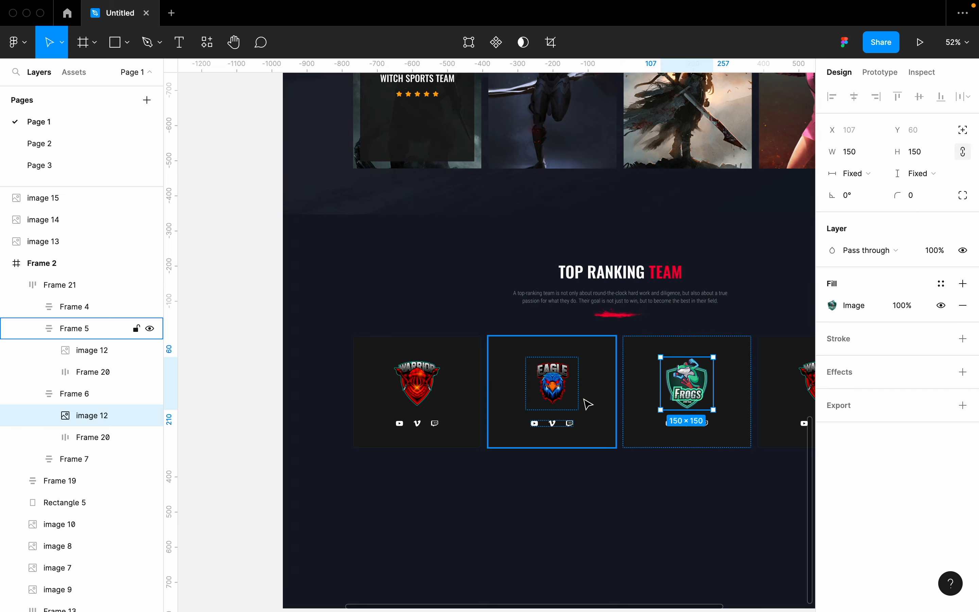
Replace the fourth card's Warrior logo fill with the image fill copied from the Viking logo.
{"action": "scroll", "coordinate": [585, 403], "scroll_direction": "left", "scroll_amount": 10}
{"action": "left_click", "coordinate": [435, 298]}
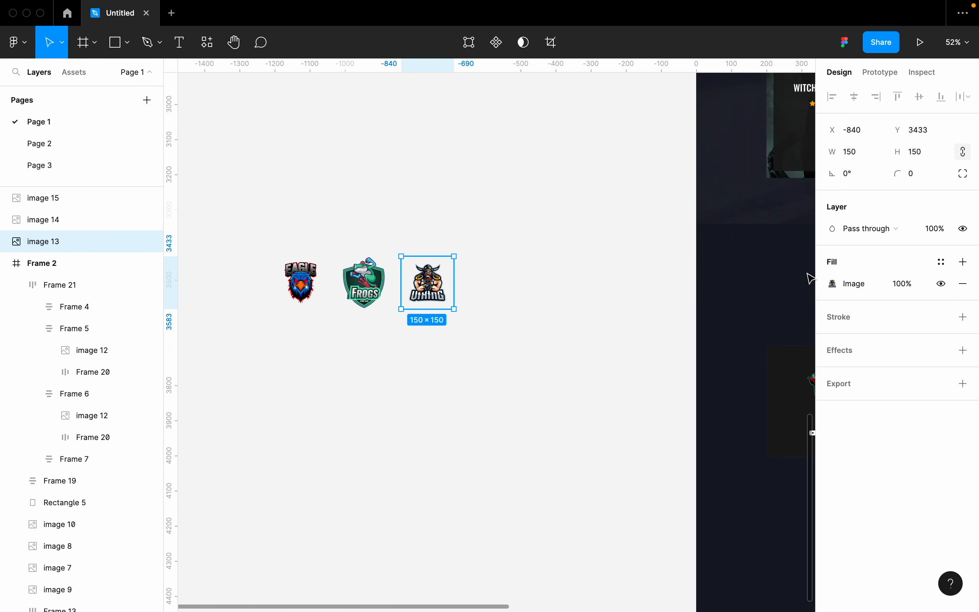
{"action": "scroll", "coordinate": [660, 328], "scroll_direction": "right", "scroll_amount": 15}
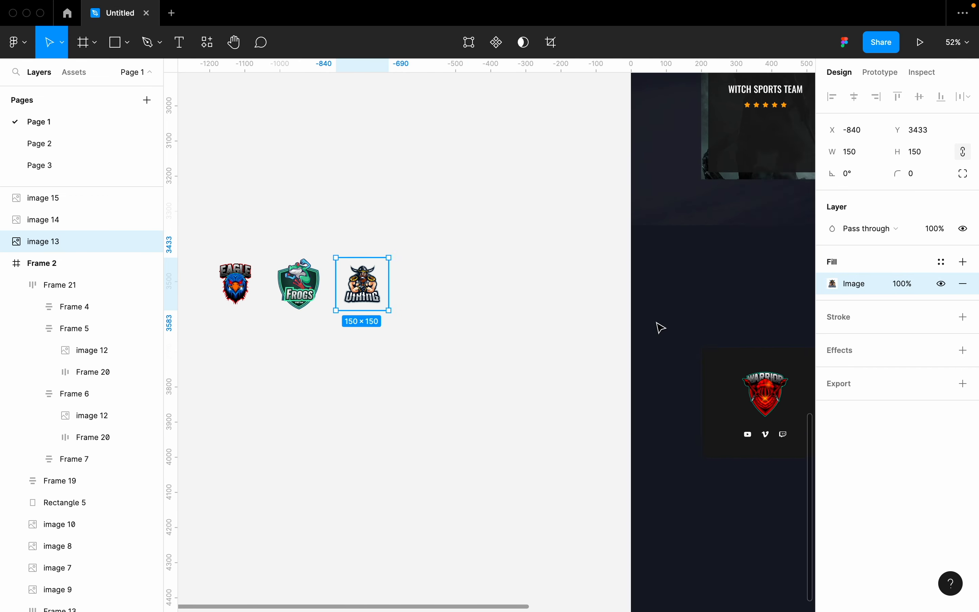
{"action": "left_click", "coordinate": [602, 386]}
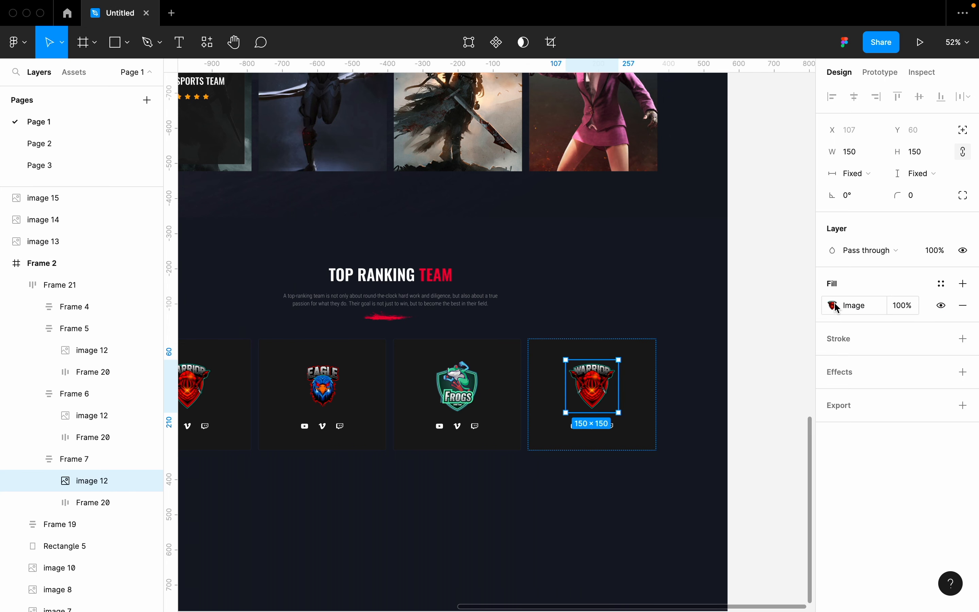
{"action": "left_click", "coordinate": [824, 306]}
{"action": "key", "text": "ctrl+v"}
{"action": "left_click", "coordinate": [963, 327]}
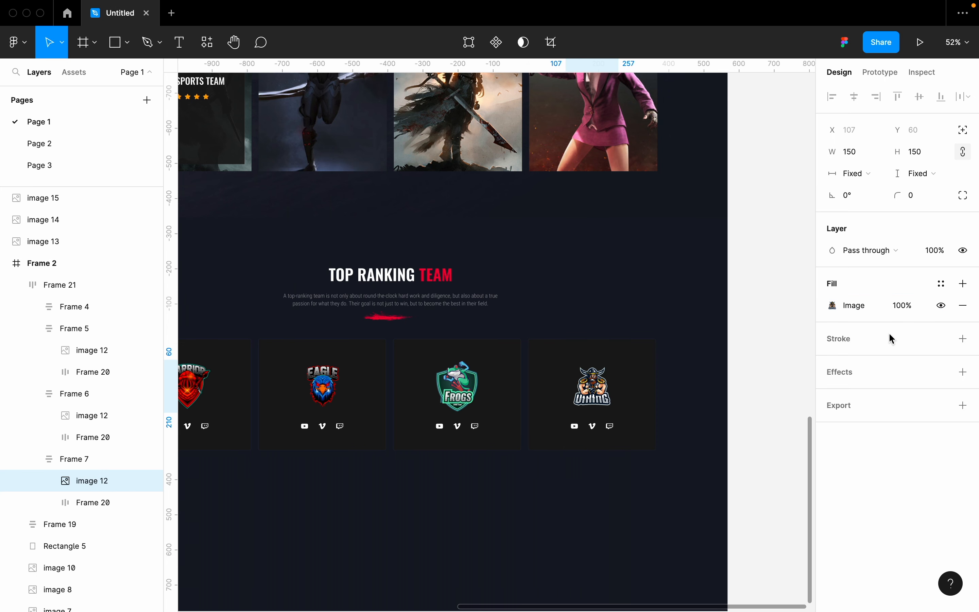
Select the main page frame, Frame 2, at its lower edge beneath the team cards.
{"action": "scroll", "coordinate": [693, 410], "scroll_direction": "left", "scroll_amount": 3}
{"action": "scroll", "coordinate": [693, 409], "scroll_direction": "left", "scroll_amount": 2}
{"action": "scroll", "coordinate": [696, 413], "scroll_direction": "down", "scroll_amount": 1}
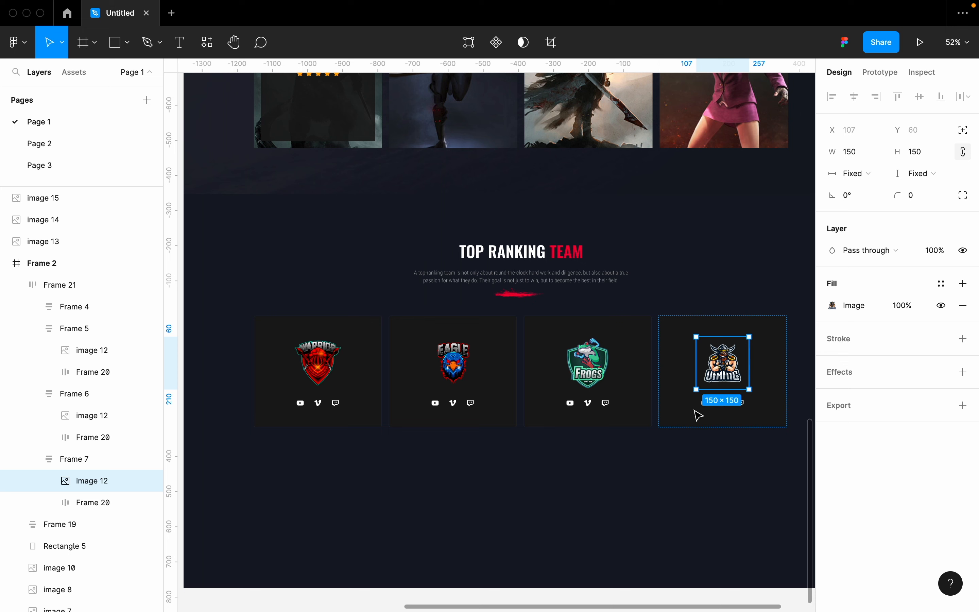
{"action": "scroll", "coordinate": [684, 423], "scroll_direction": "down", "scroll_amount": 3}
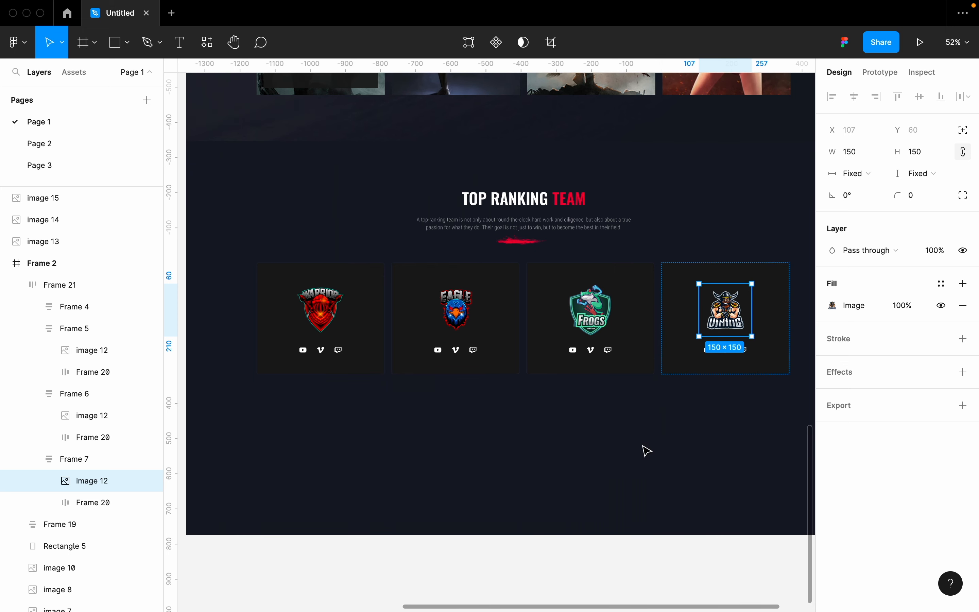
{"action": "left_click", "coordinate": [581, 530]}
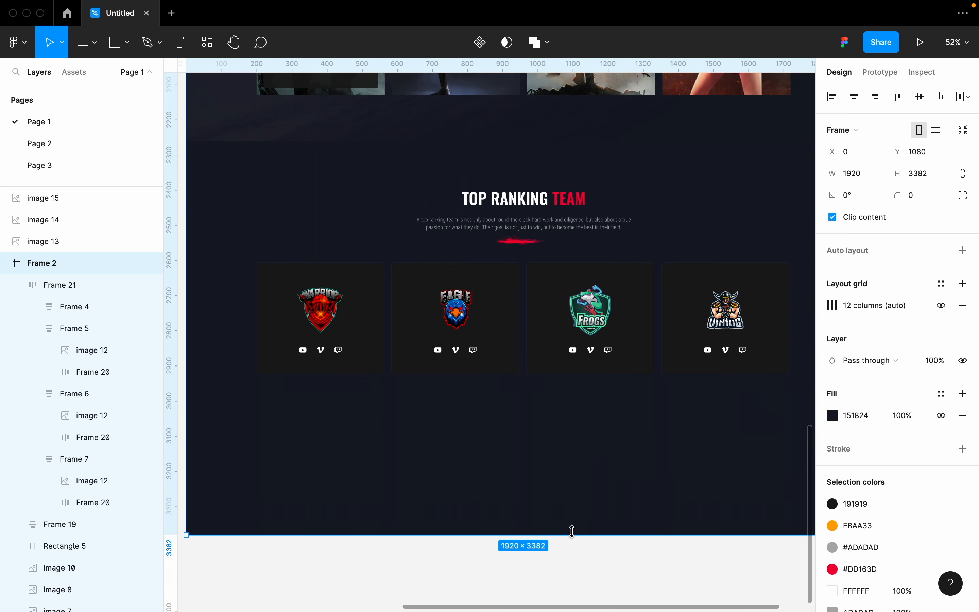